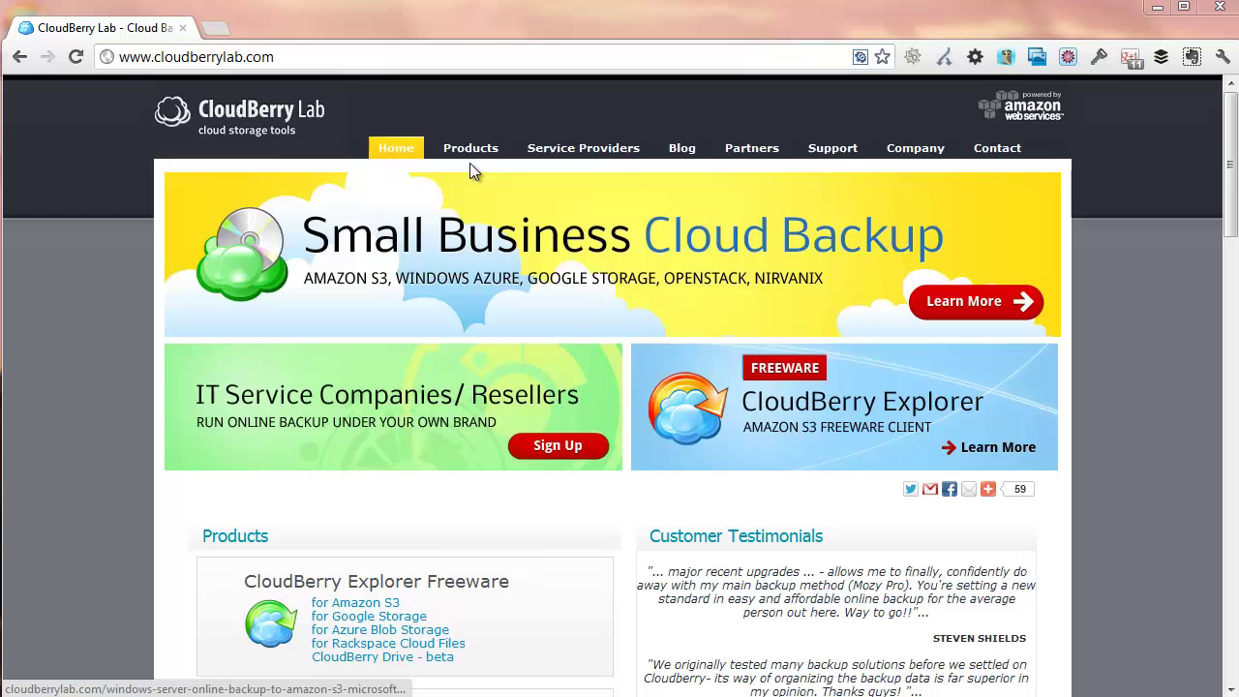
Open the S3 Explorer PRO page and scroll through its Freeware versus PRO comparison table
mouse_move(479, 160)
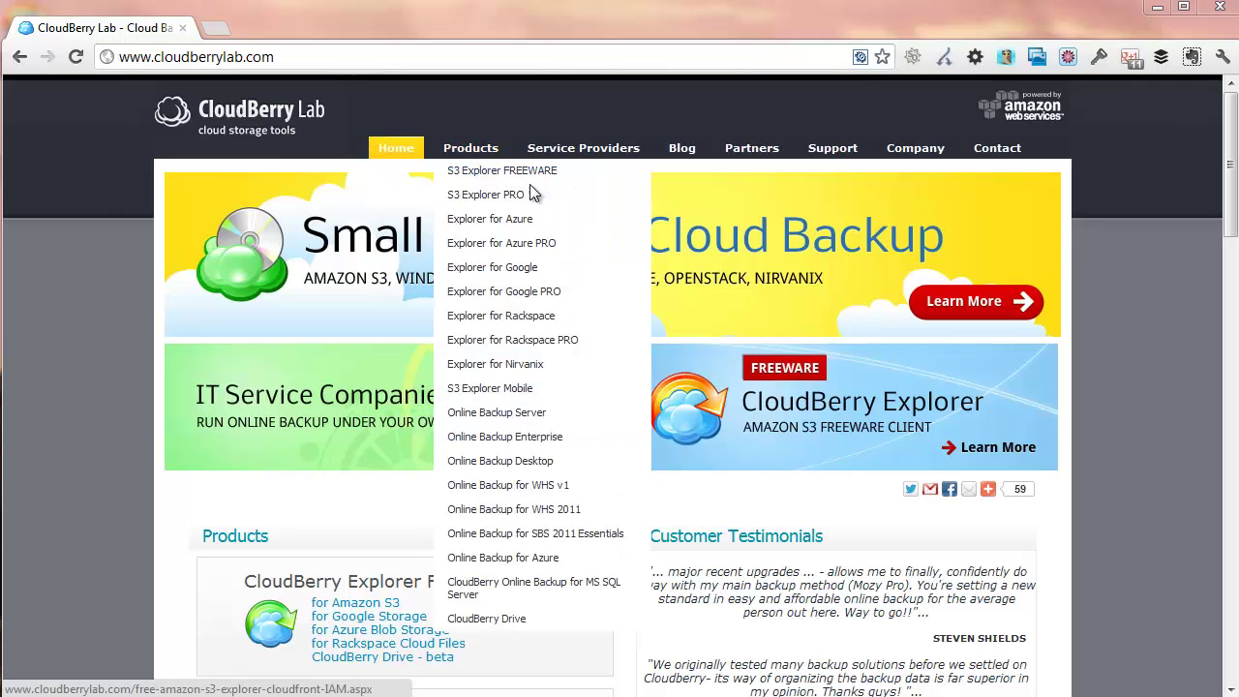
click(503, 200)
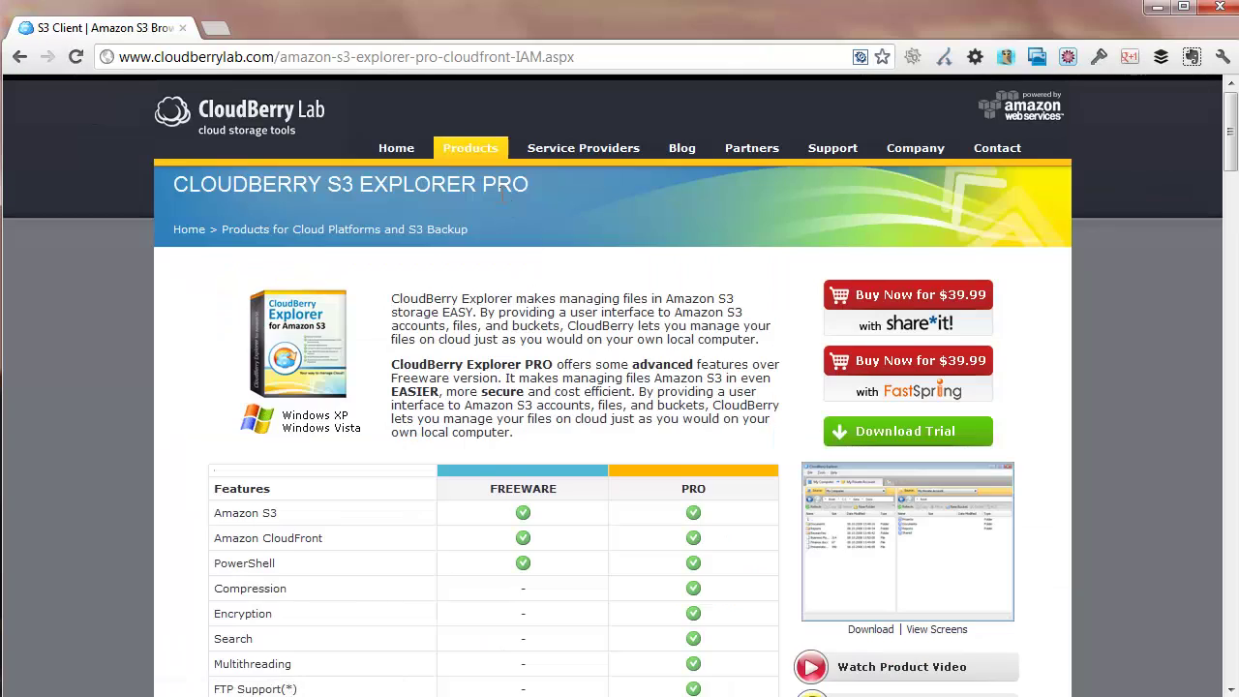
scroll(639, 407, down, 3)
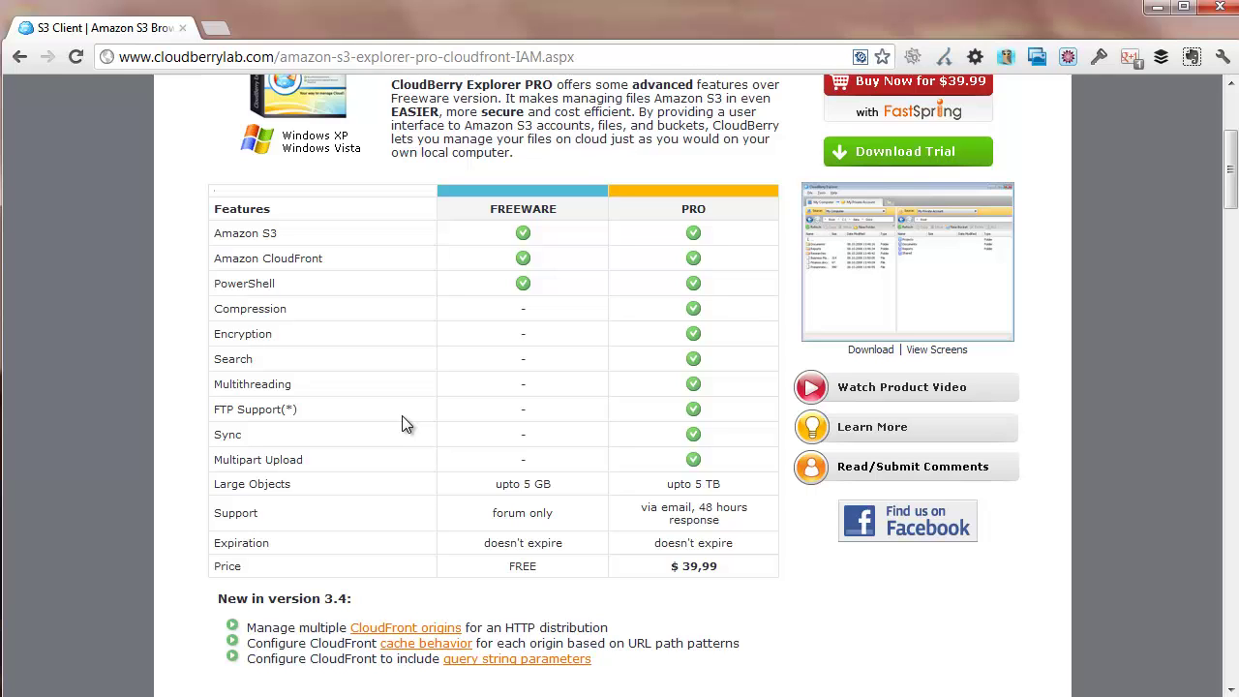
scroll(417, 414, up, 3)
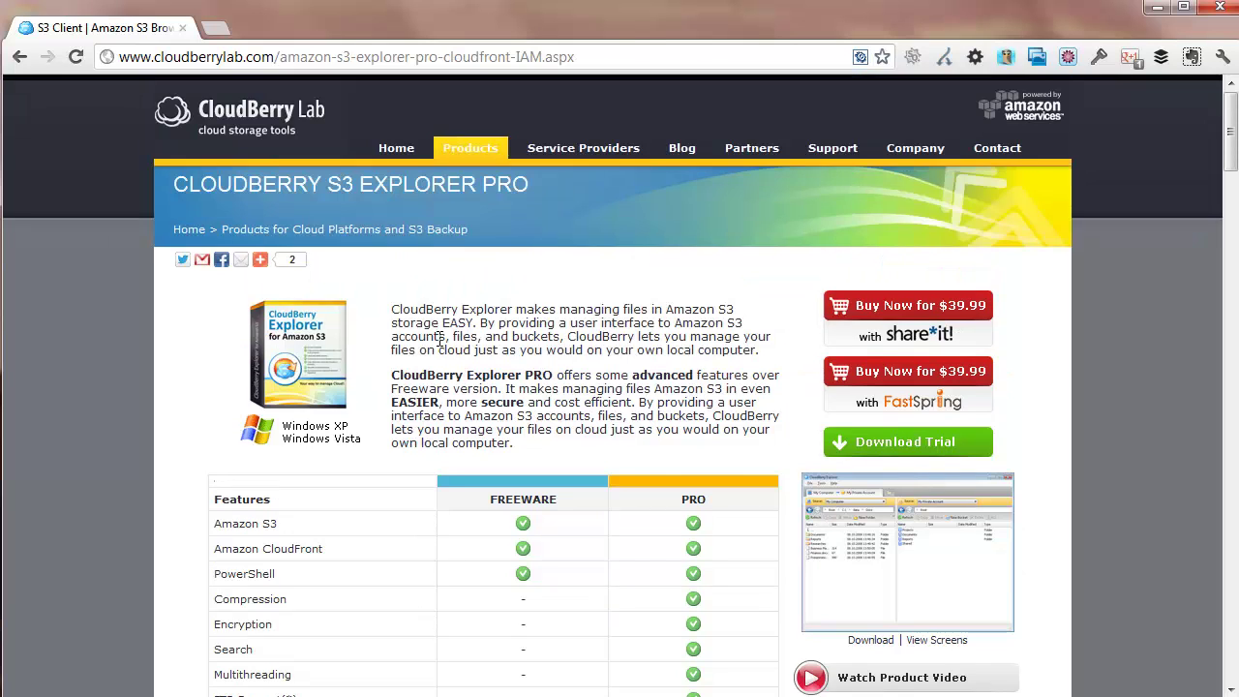
Go to the S3 Explorer FREEWARE page under Products and download its installer .exe
mouse_move(487, 143)
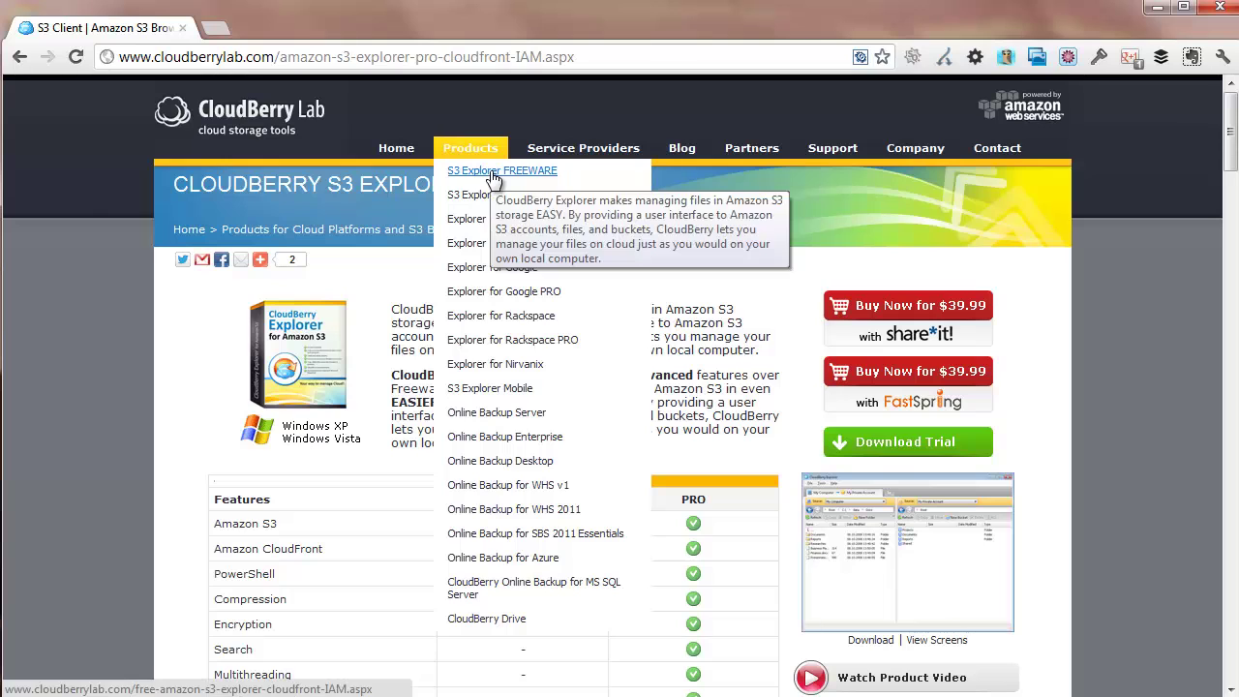
click(492, 173)
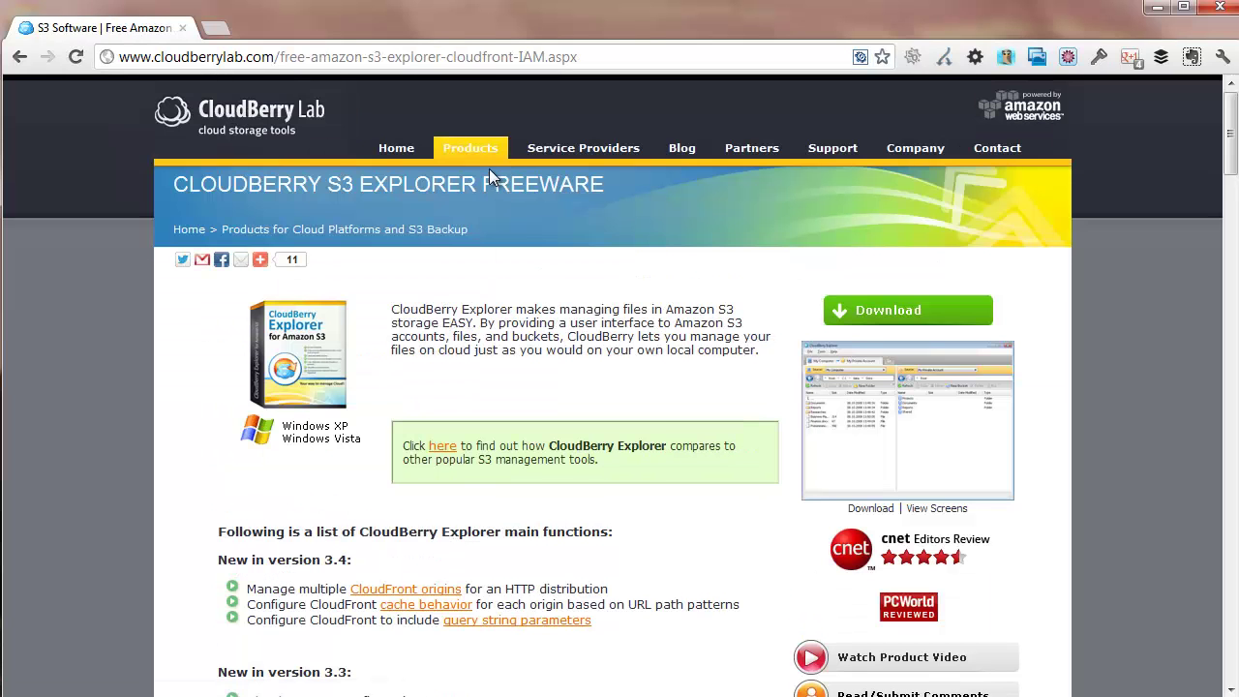
click(885, 311)
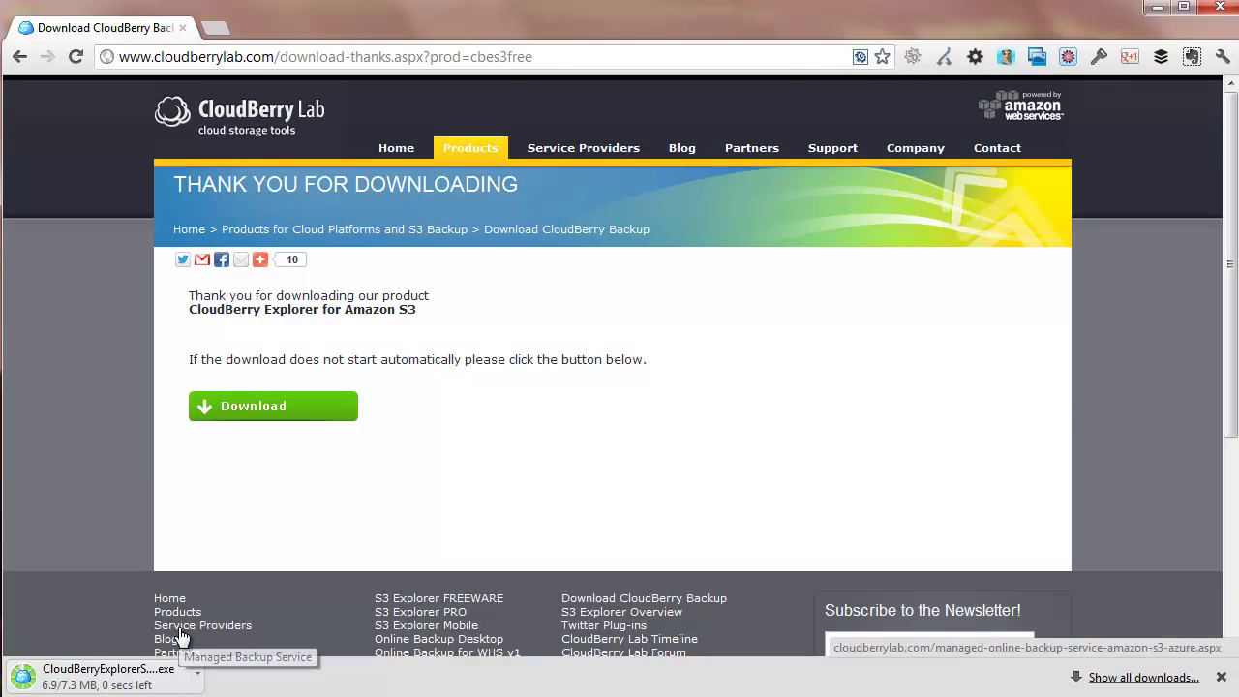
Run the downloaded installer, accept the license agreement and install into the default folder
click(113, 683)
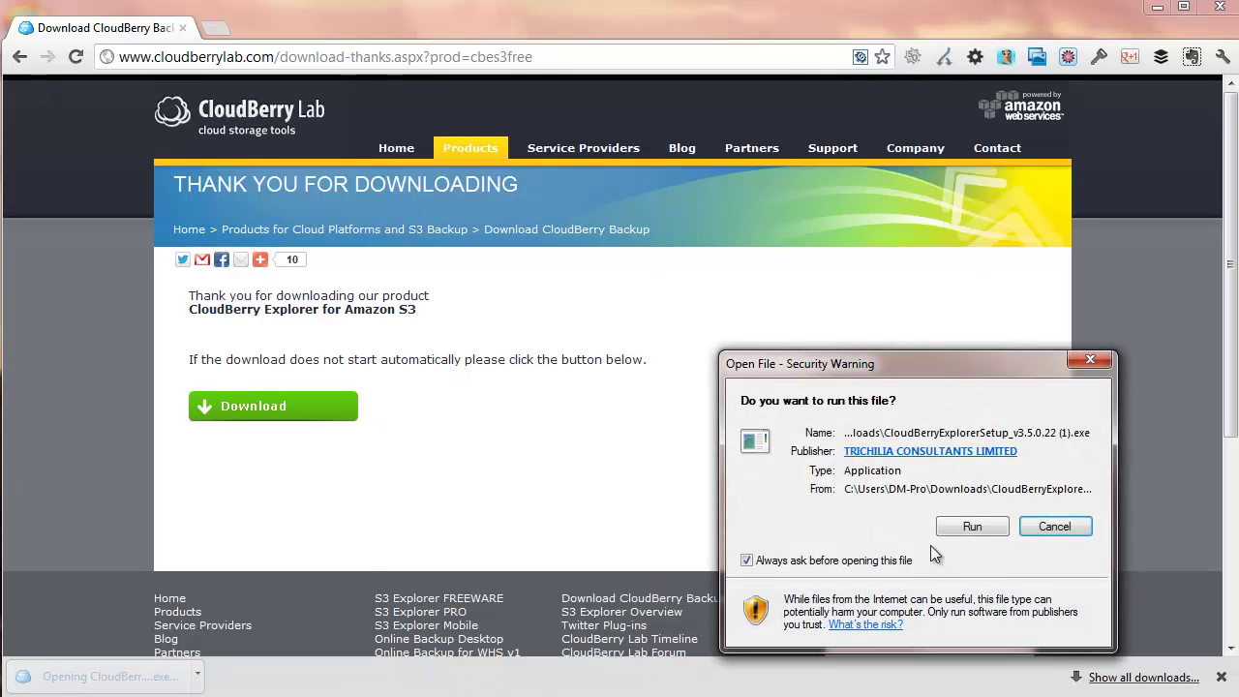
click(961, 531)
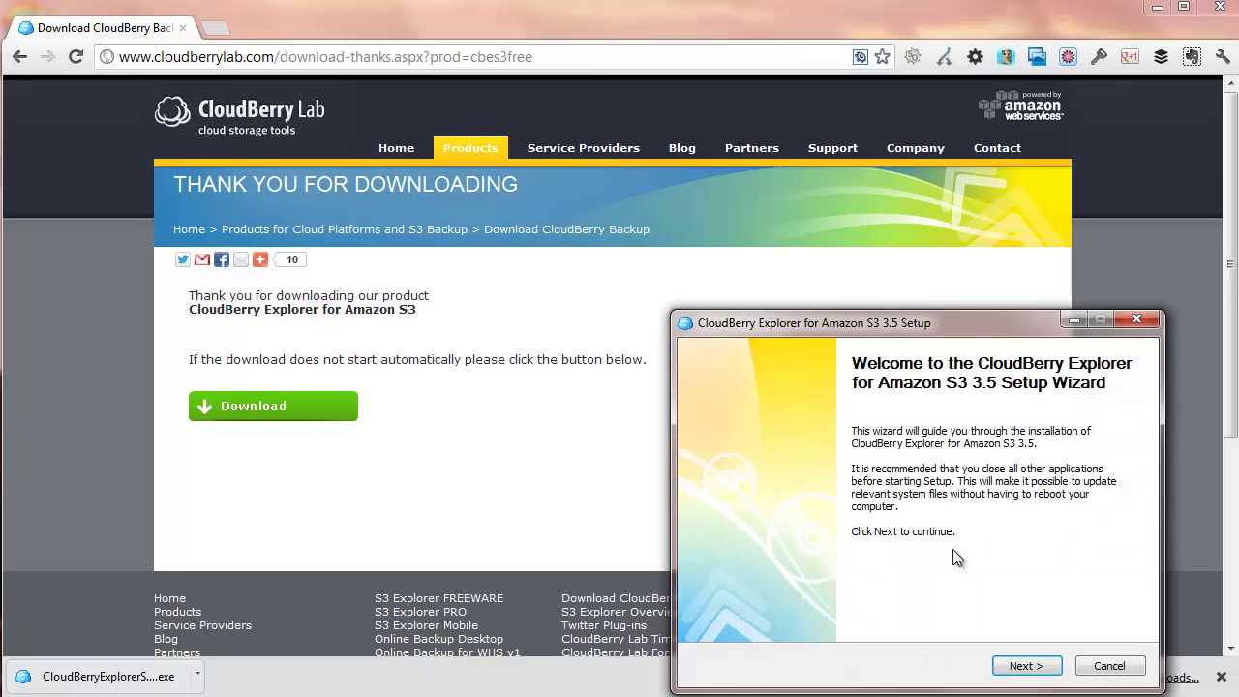
click(1042, 668)
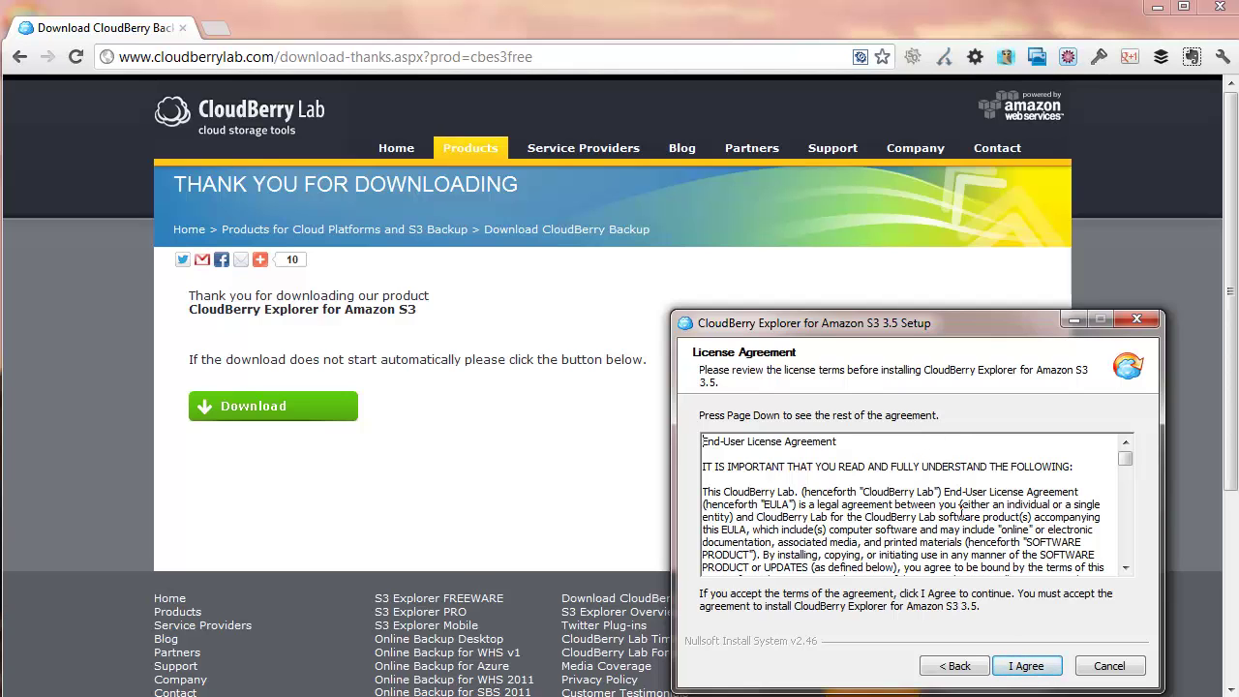
scroll(954, 509, down, 8)
scroll(950, 511, down, 15)
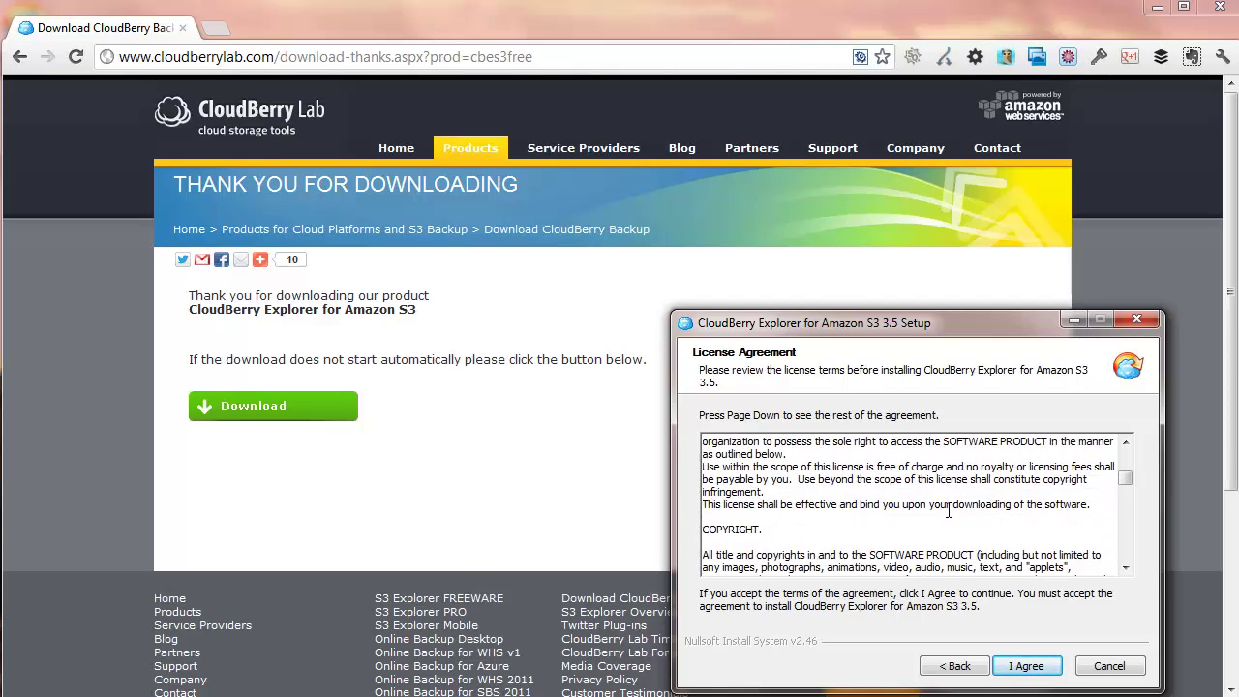
scroll(947, 503, down, 9)
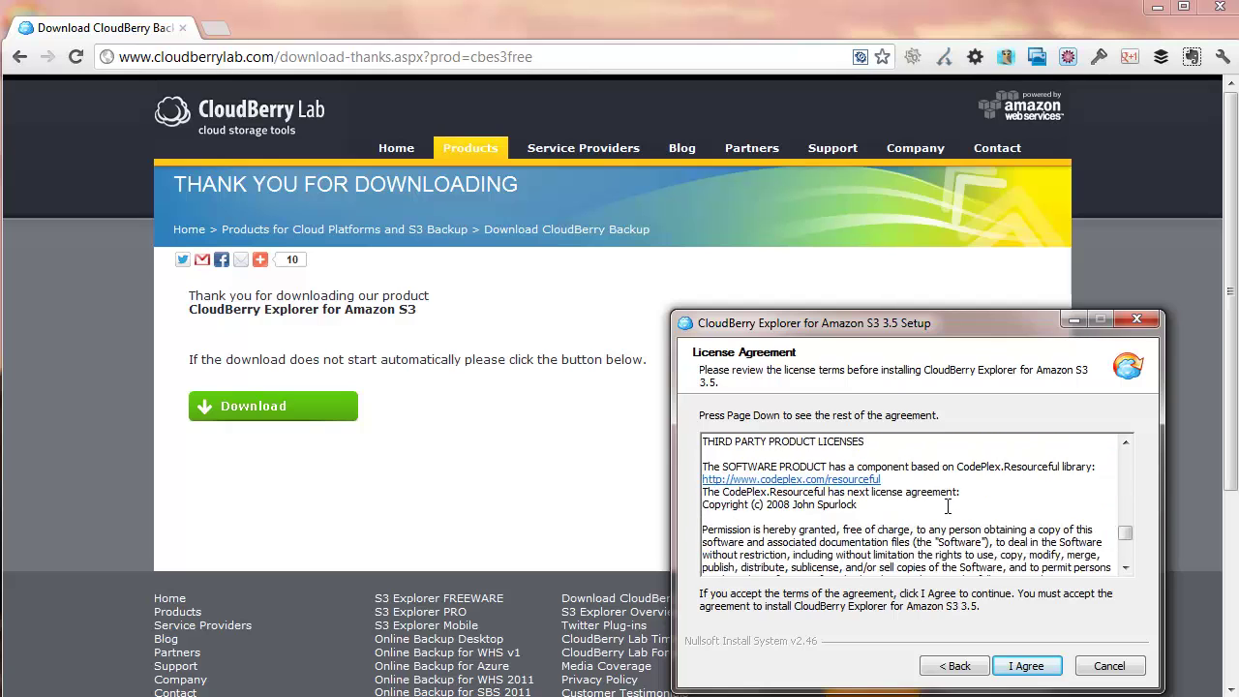
click(1028, 666)
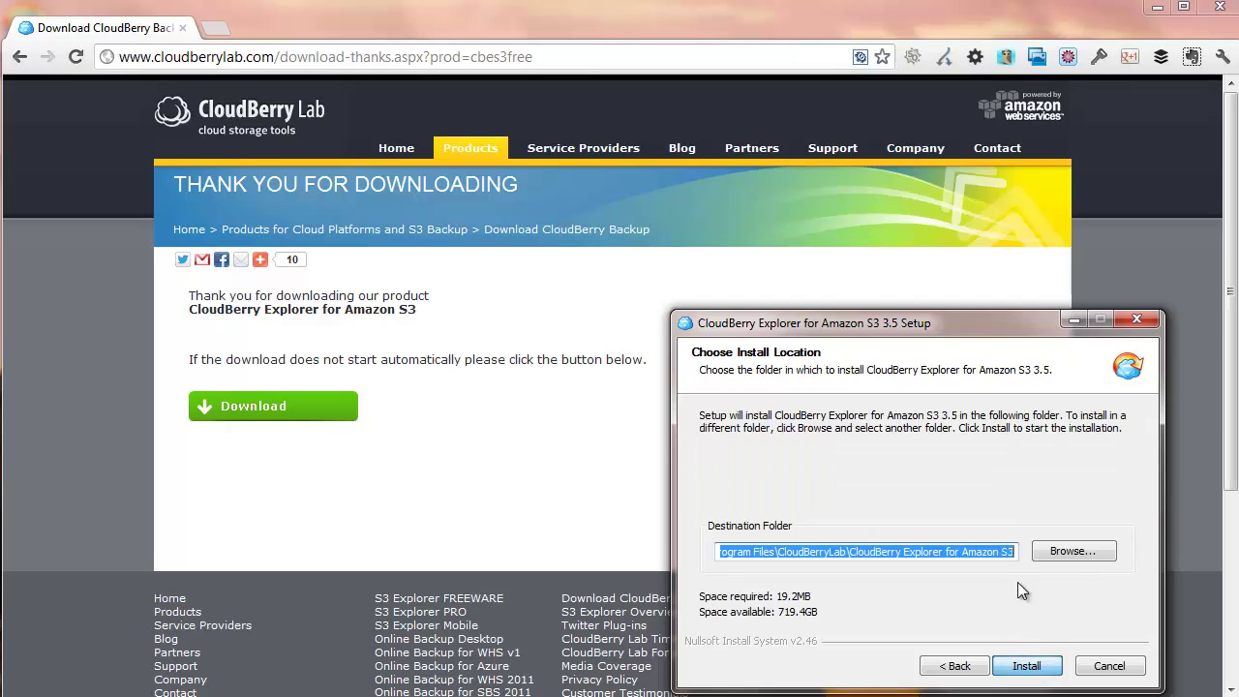
drag(872, 322, 628, 159)
click(793, 502)
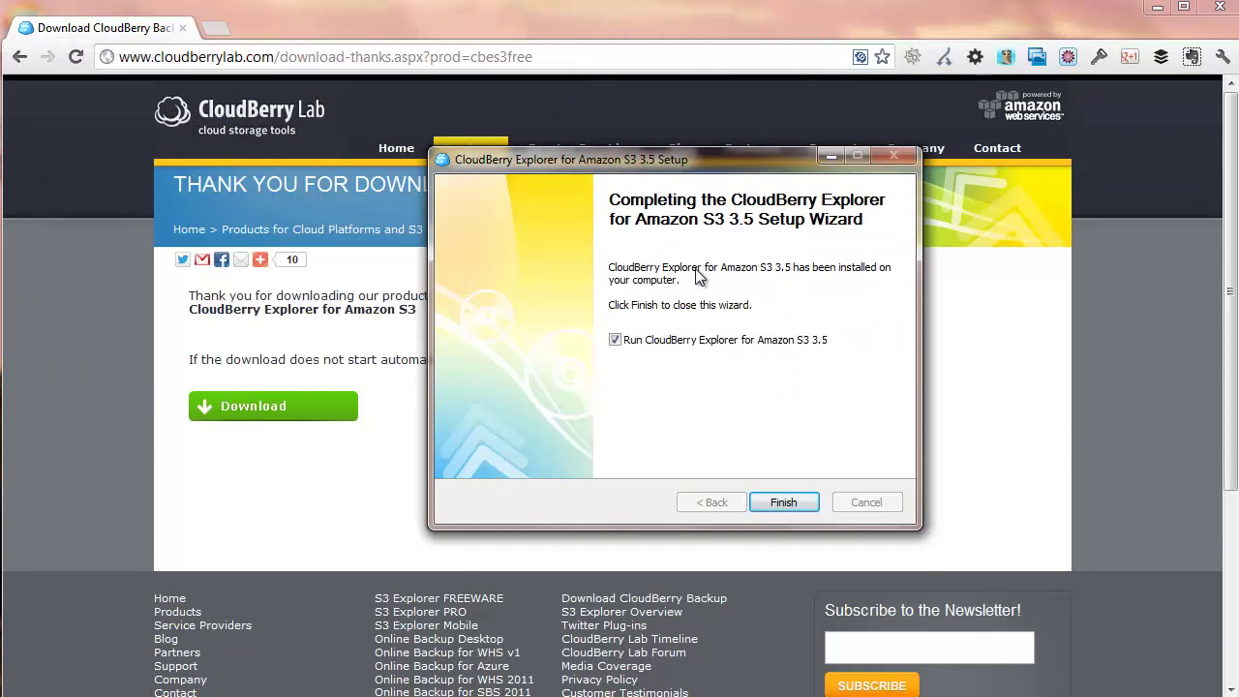
Finish setup to launch CloudBerry Explorer and resize its window to fill the screen
click(801, 507)
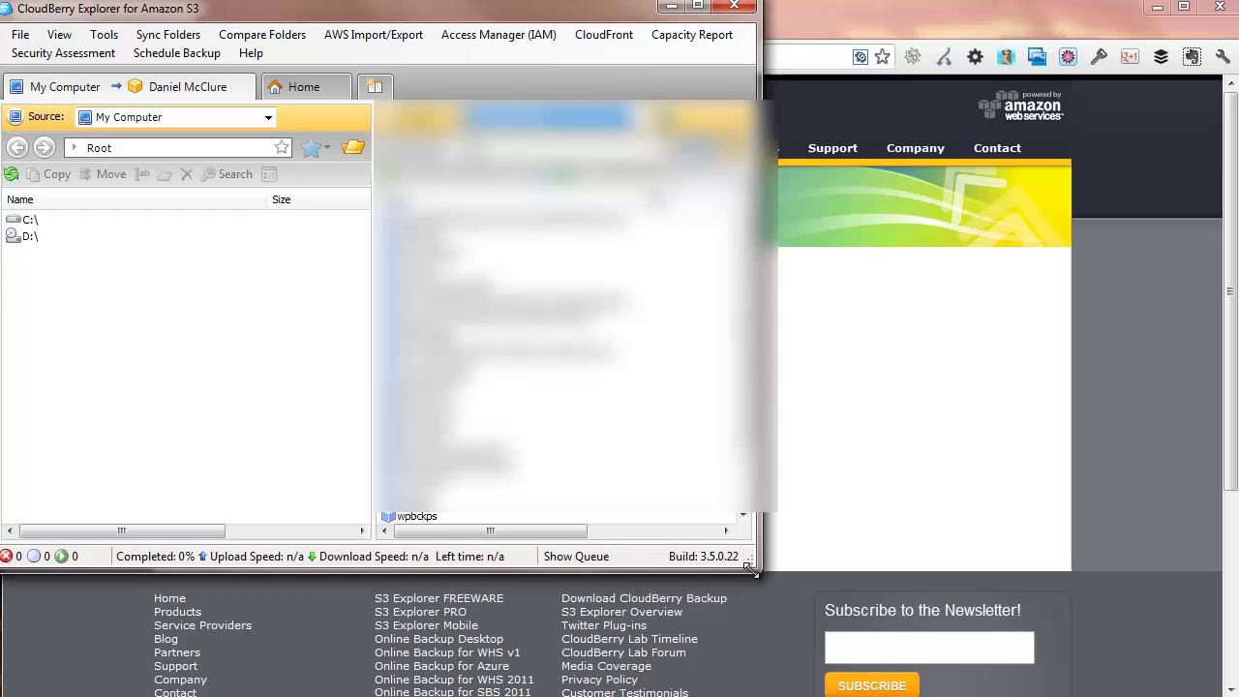
drag(750, 570, 1237, 696)
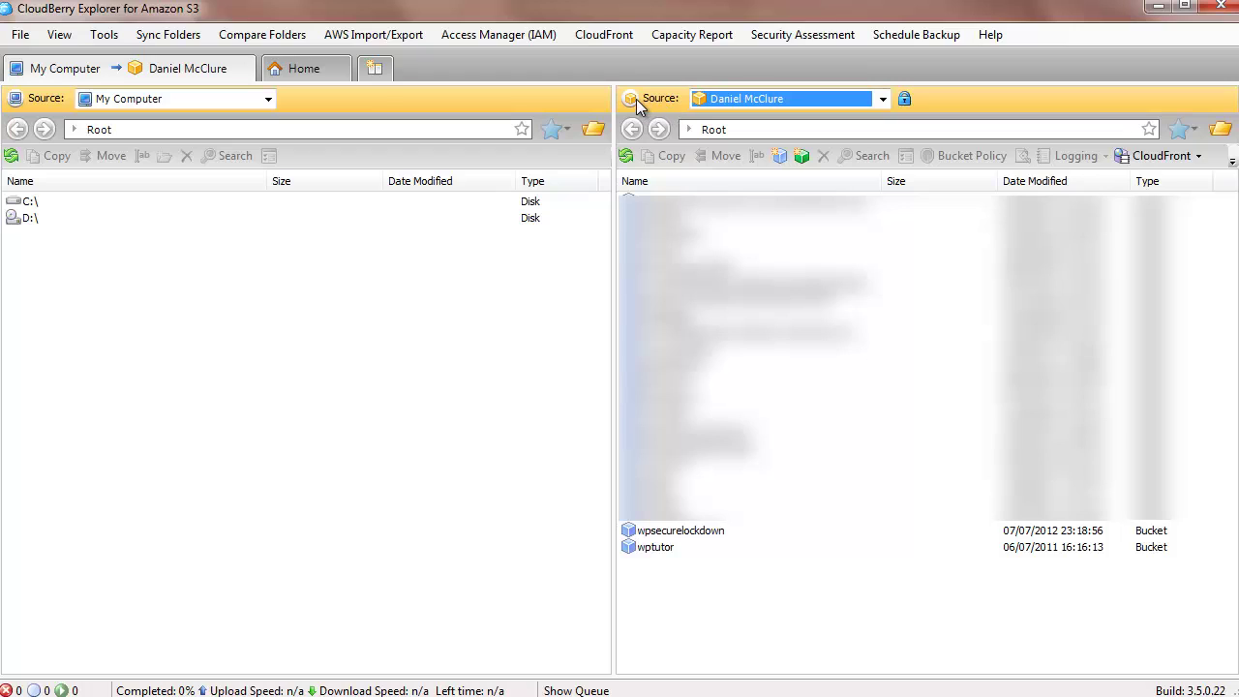
click(729, 99)
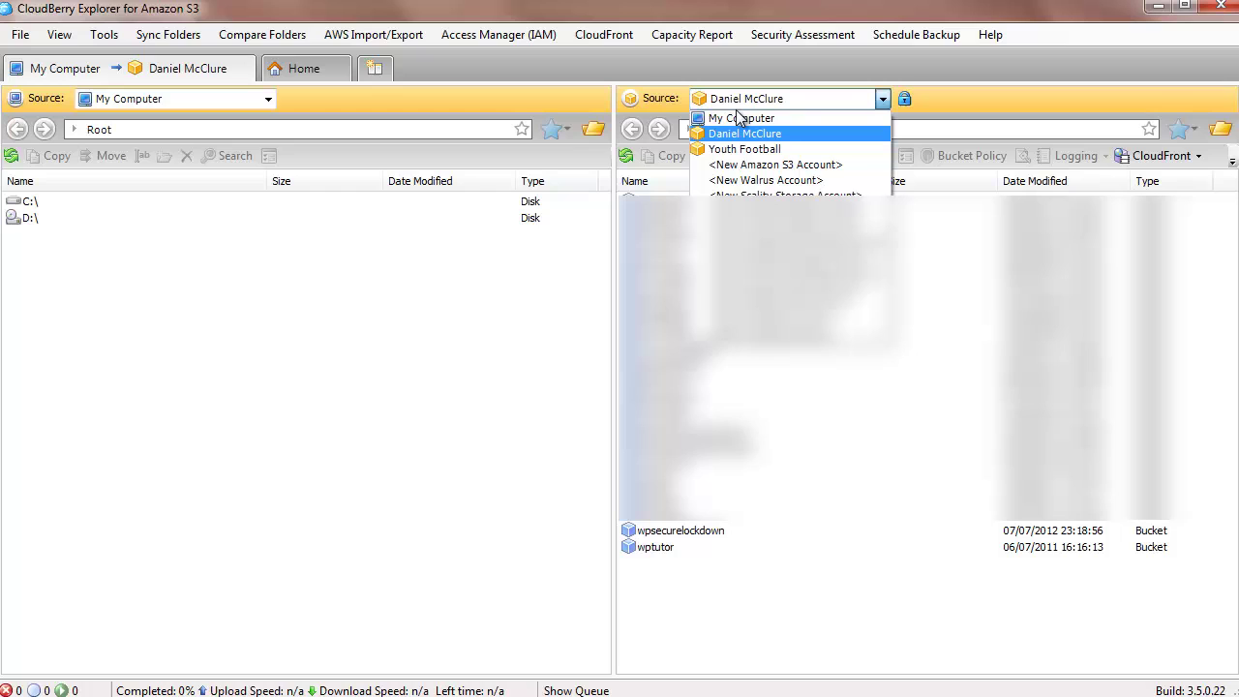
click(753, 165)
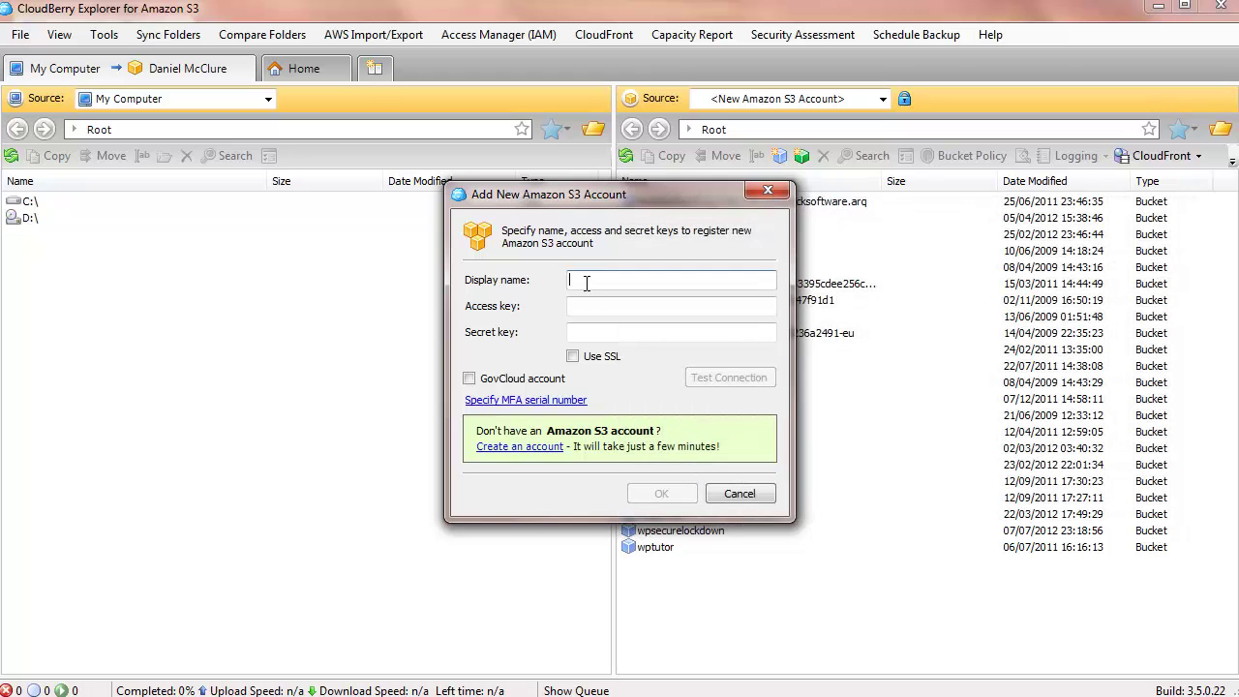
text(My Amazon Bucket)
click(629, 306)
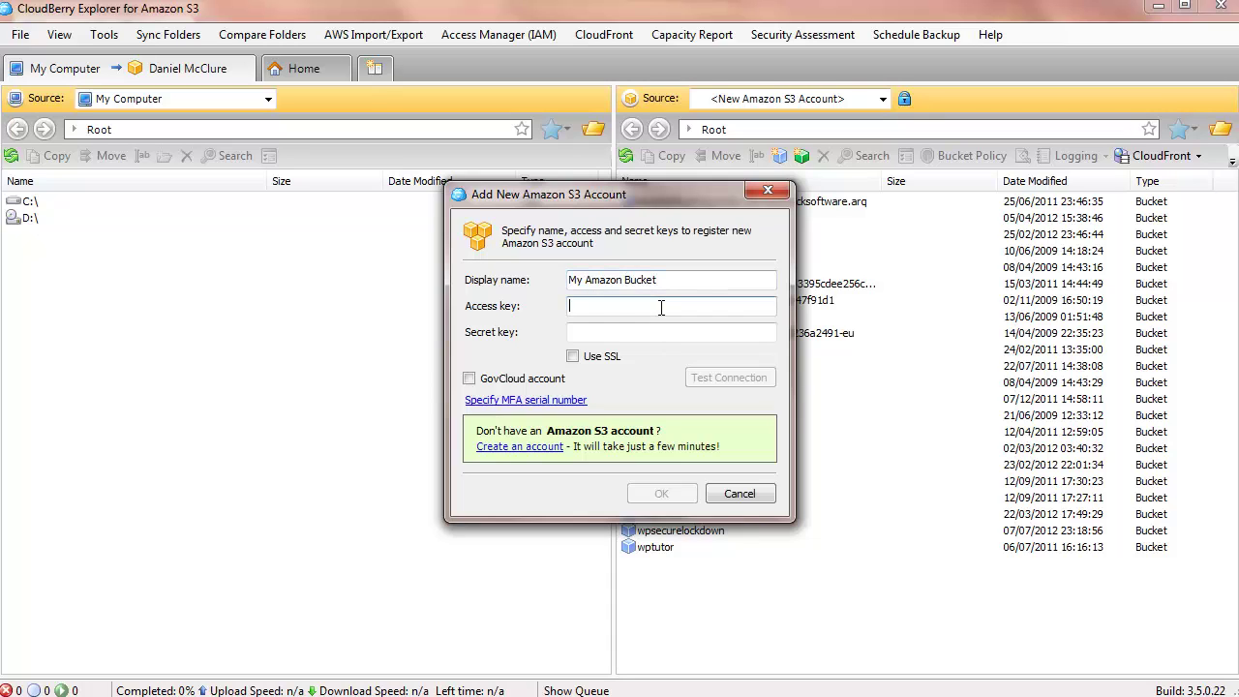
click(622, 331)
click(646, 308)
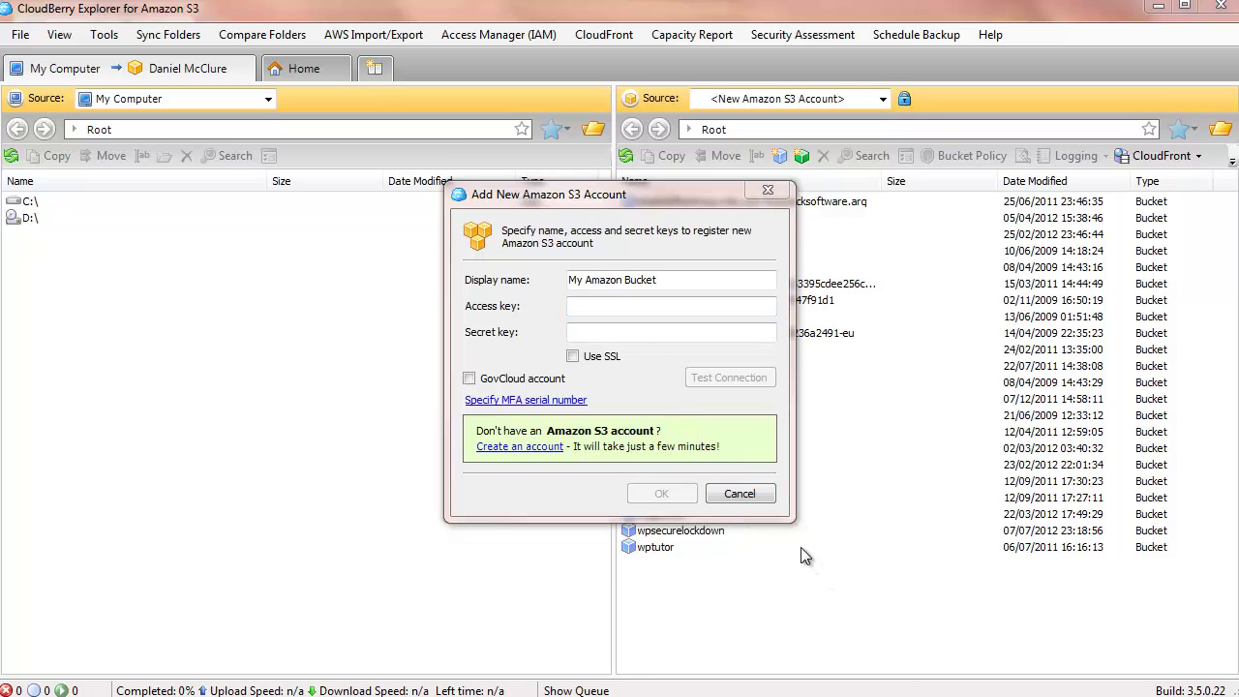
click(741, 496)
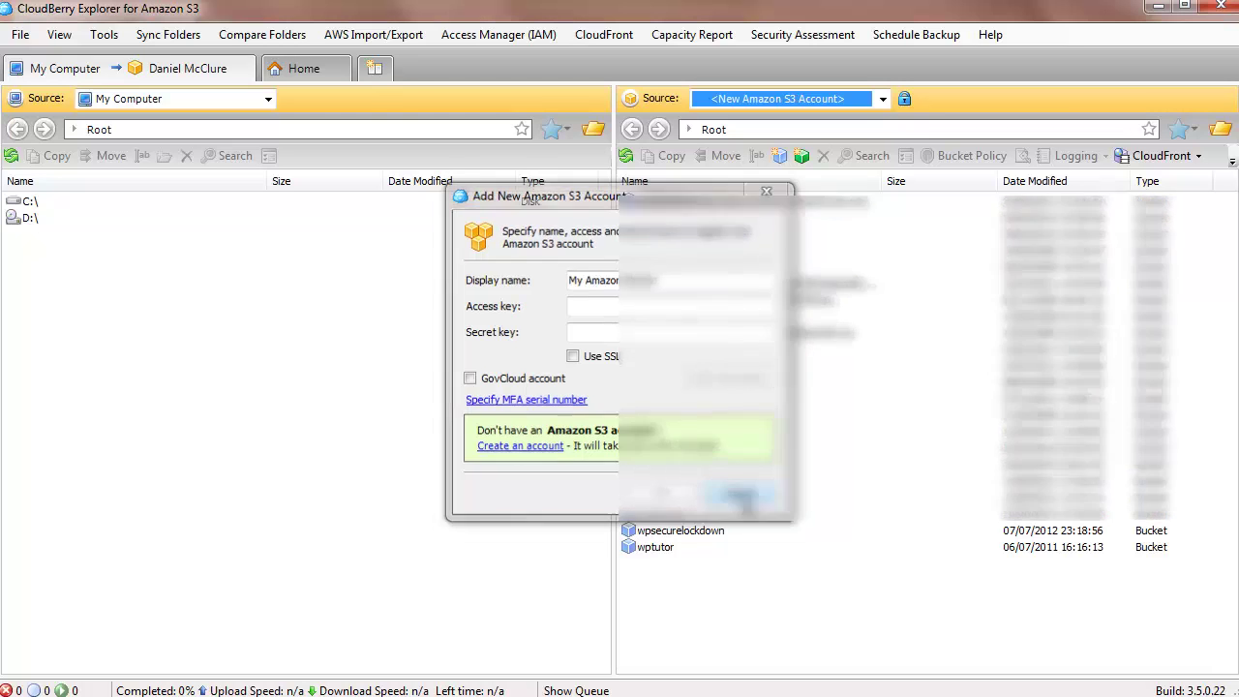
Open the wpsecurelockdown bucket in the right S3 pane to list its videos and files
click(676, 533)
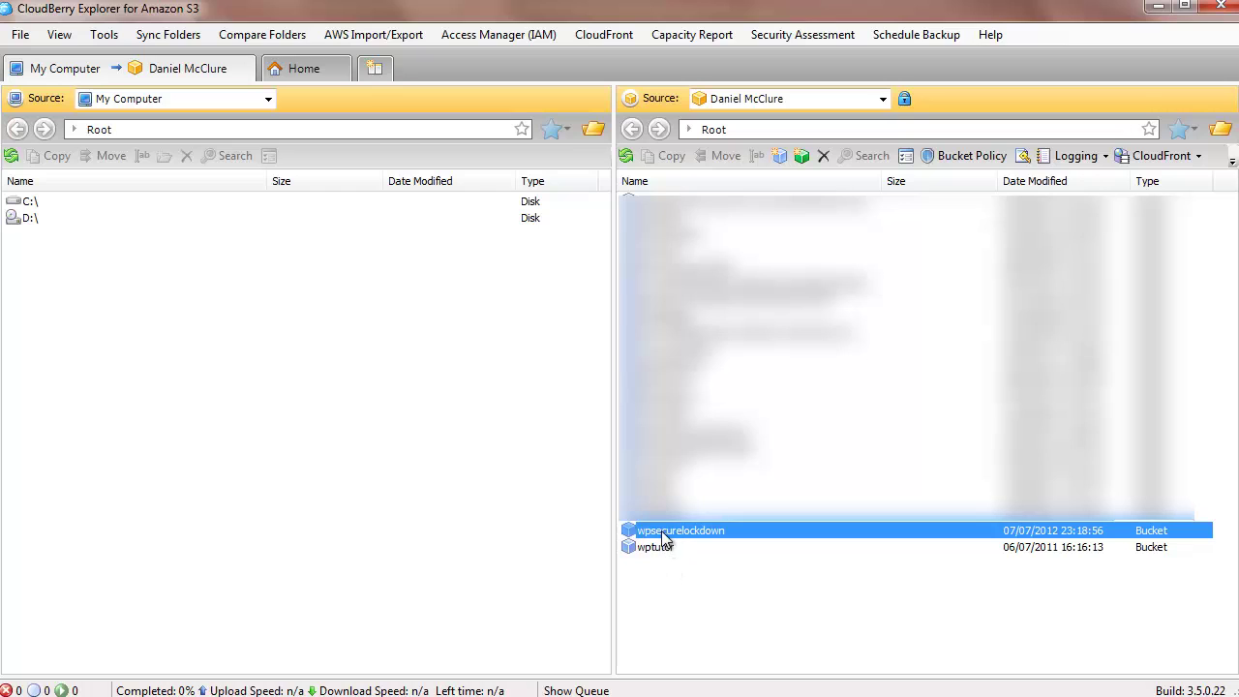
double_click(664, 535)
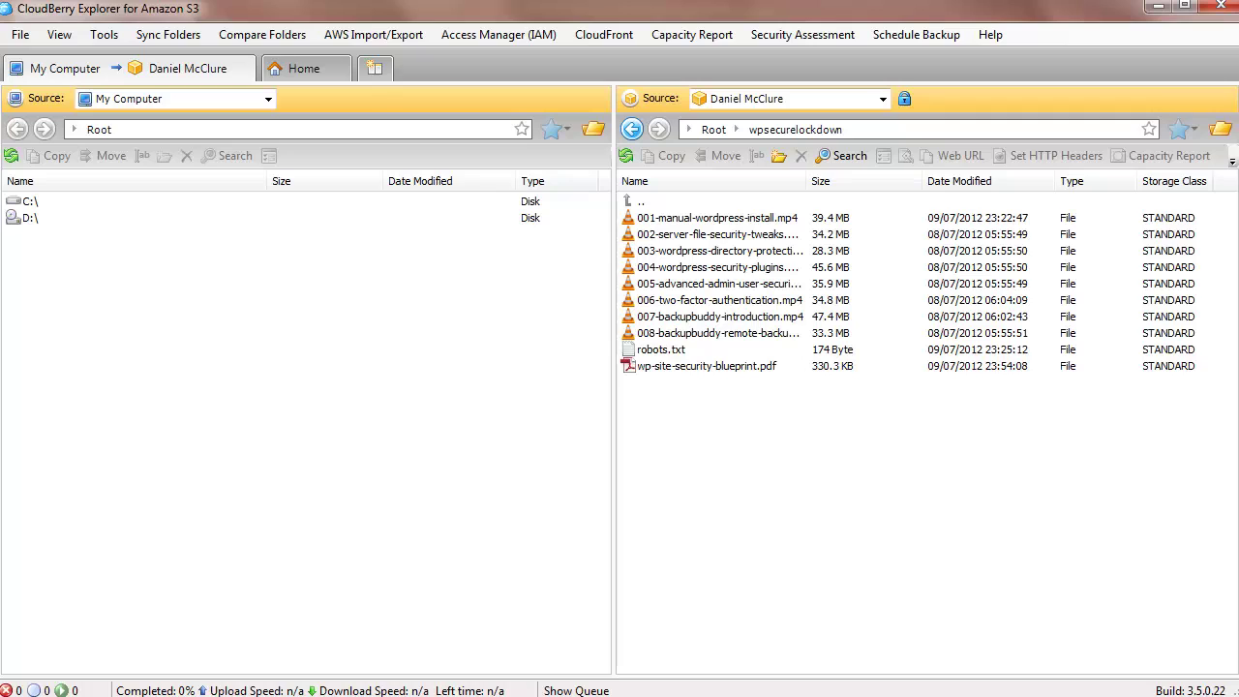
Drag wp-secure-lockdown-WSO-launch-review.mp3 from the desktop into the bucket and confirm the copy
drag(581, 696, 883, 475)
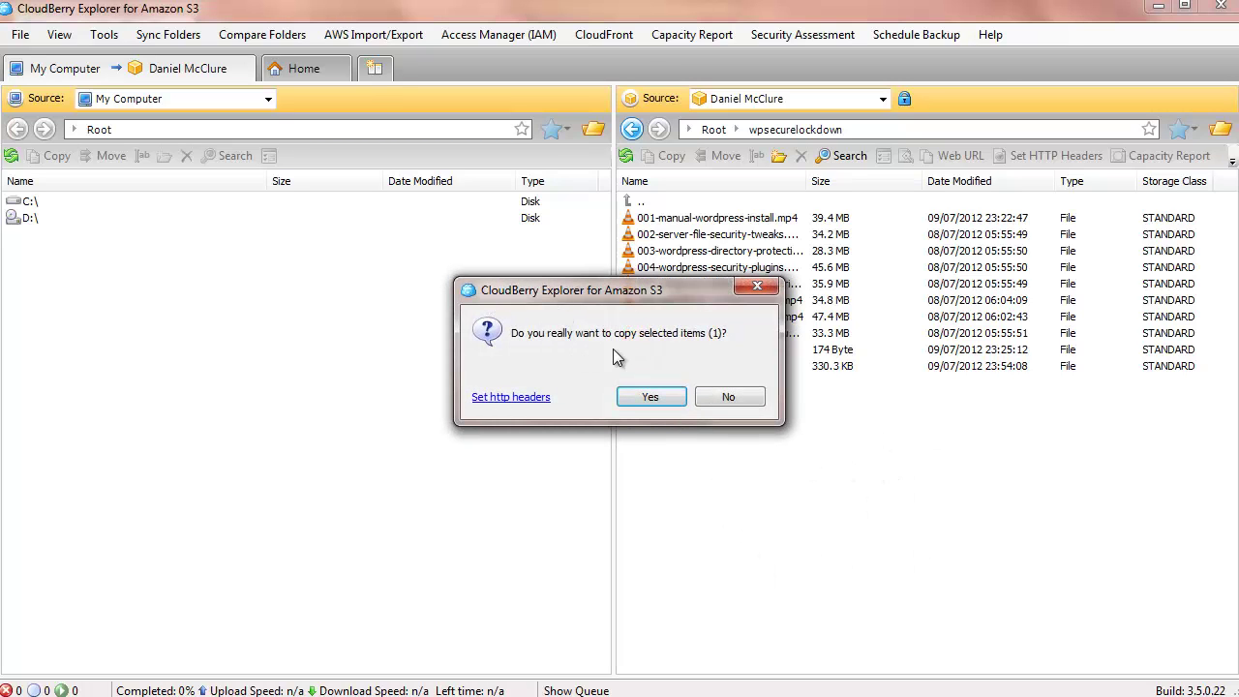
click(656, 396)
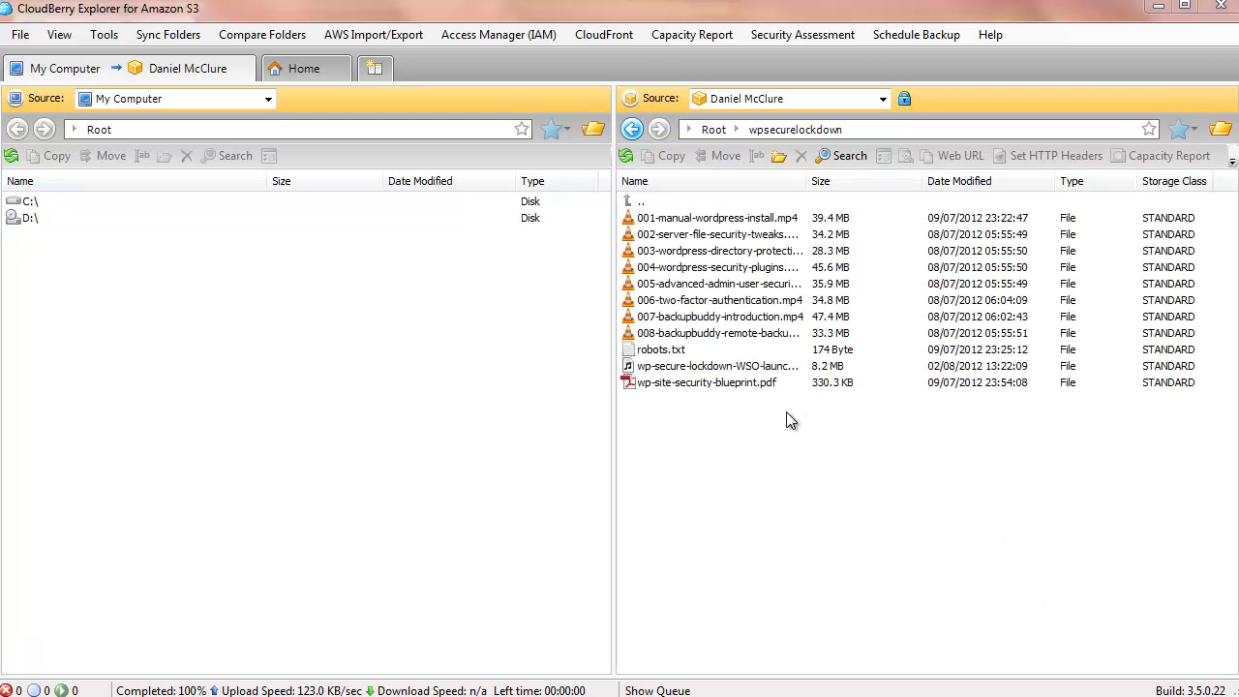
Open ACL Settings for the uploaded MP3 from its context menu
click(703, 369)
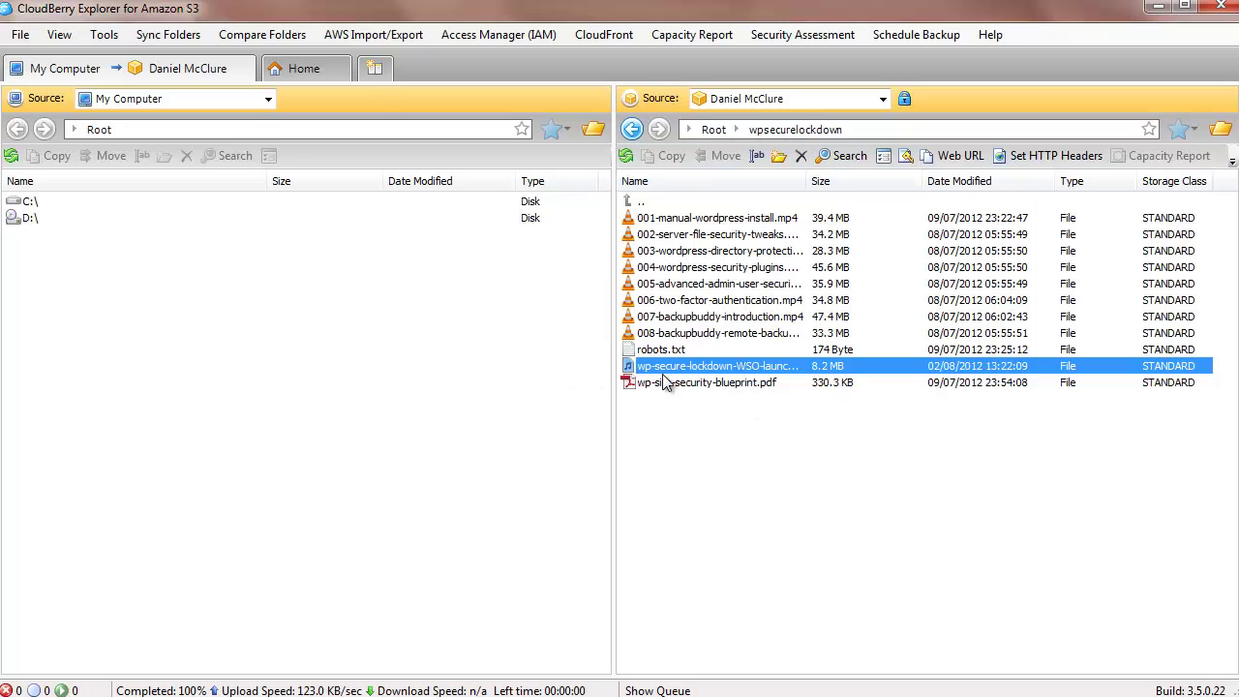
right_click(706, 367)
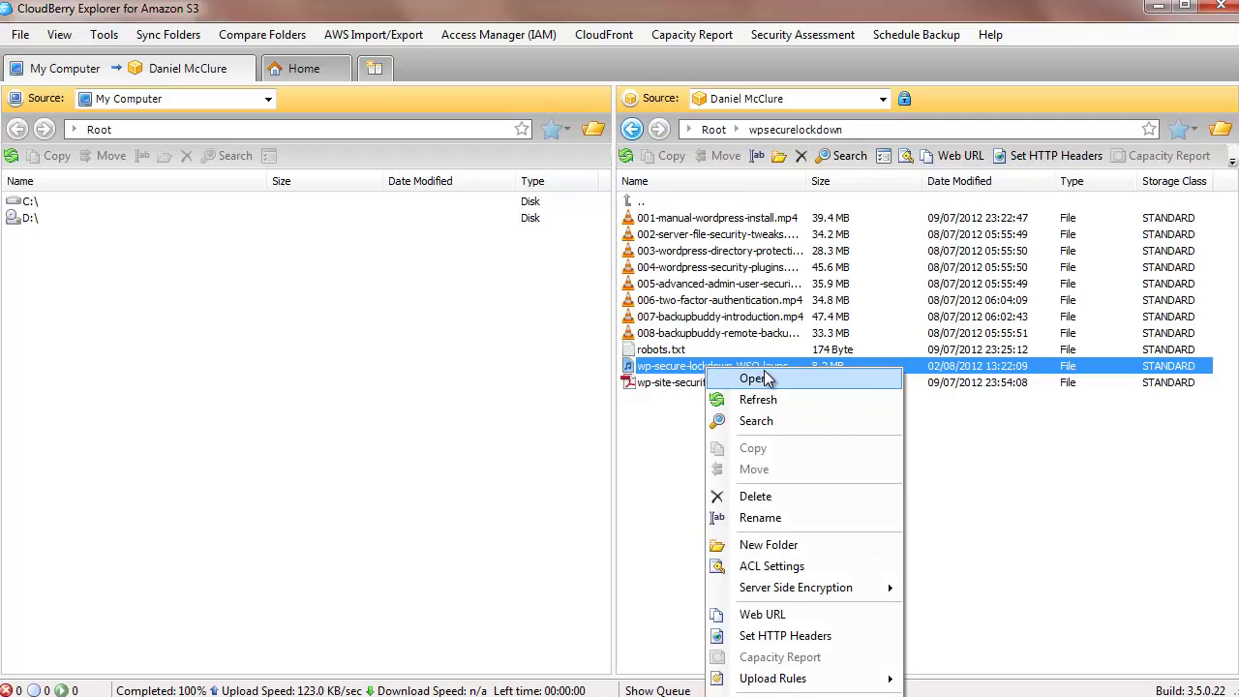
click(792, 572)
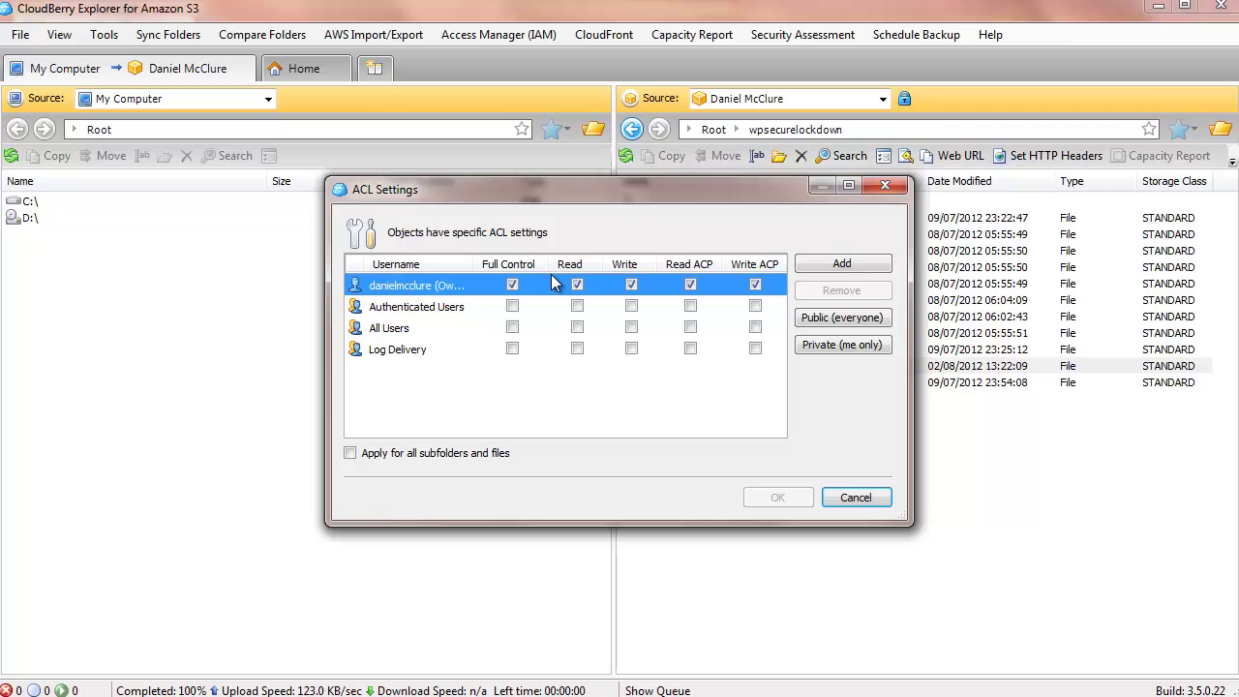
Try Public (everyone), then settle on Private (me only) and apply the MP3's ACL
click(831, 320)
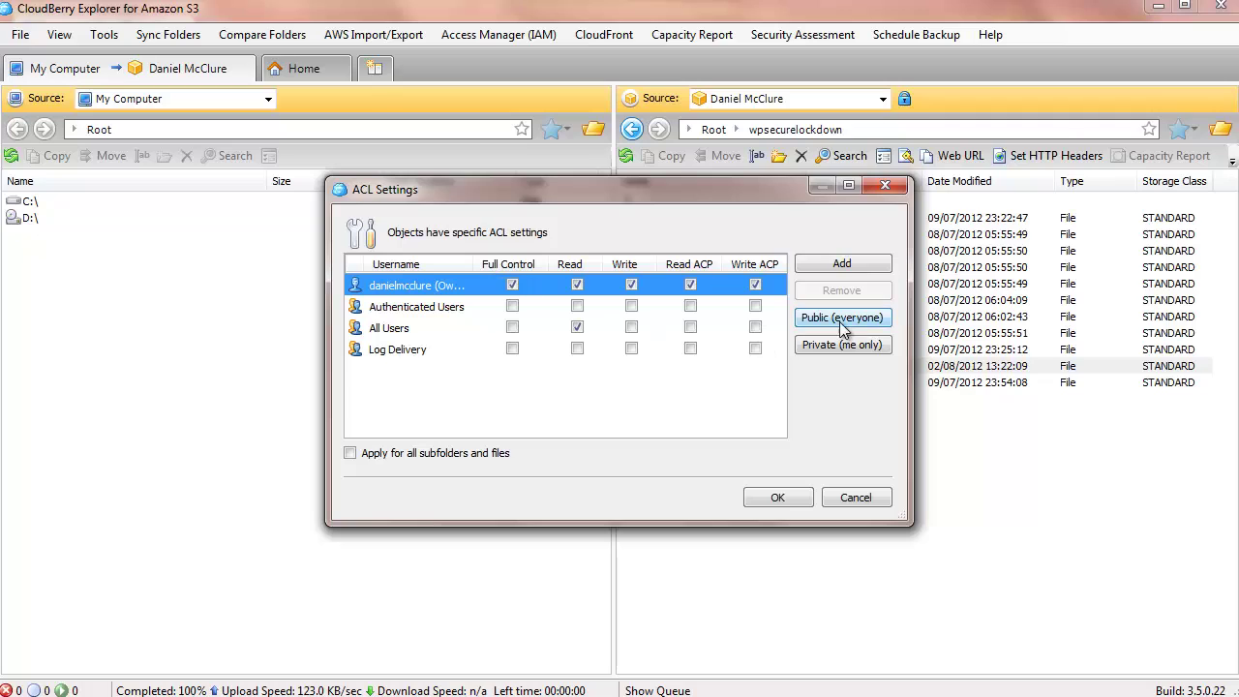
click(845, 346)
click(779, 500)
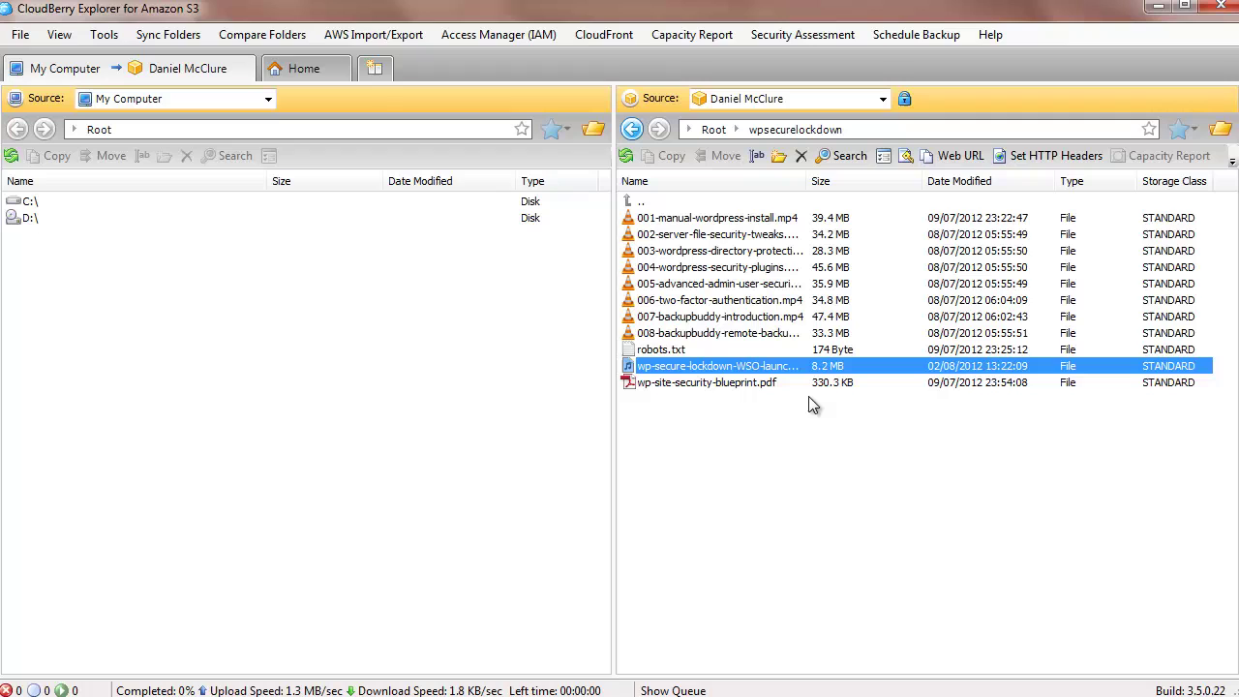
Generate the MP3's Web URL, copy the amazonaws address to the clipboard and close the window
right_click(744, 372)
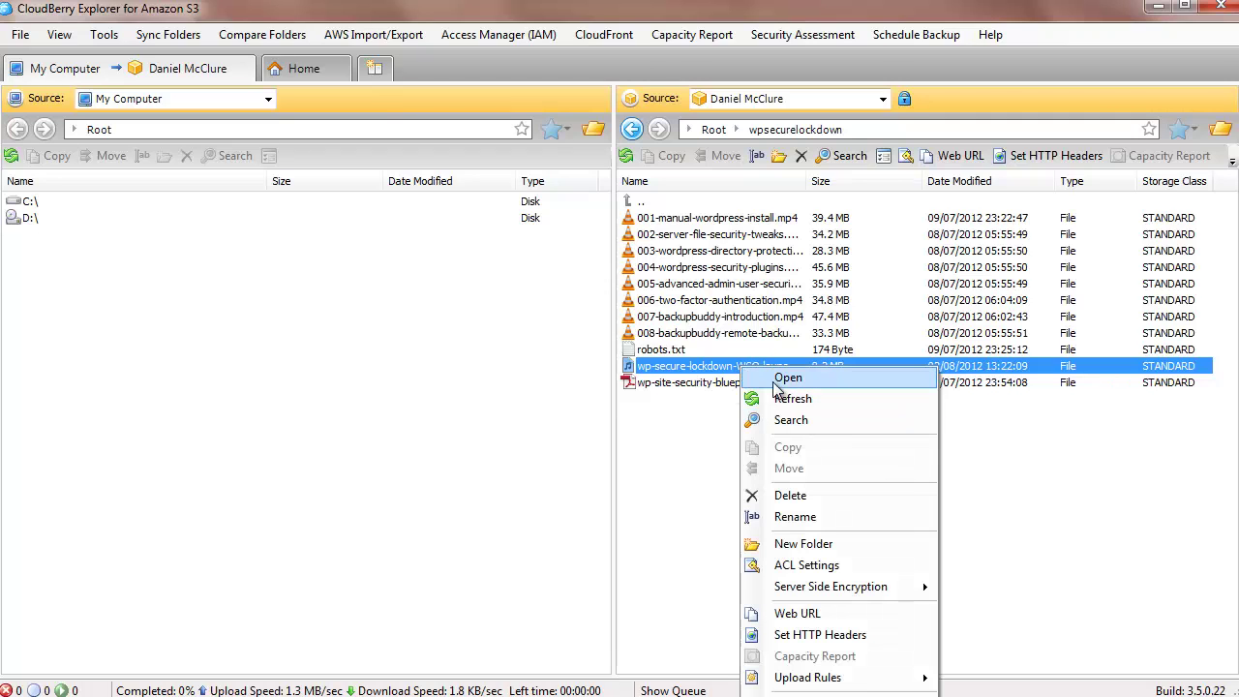
click(796, 613)
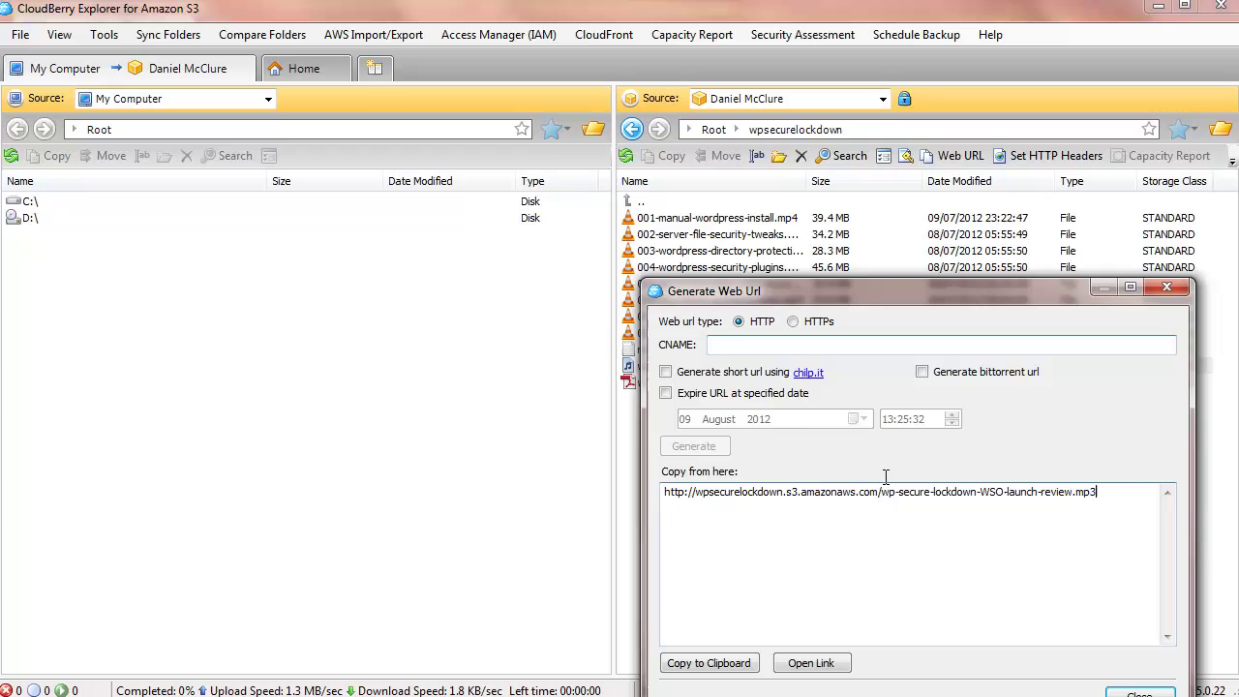
double_click(886, 484)
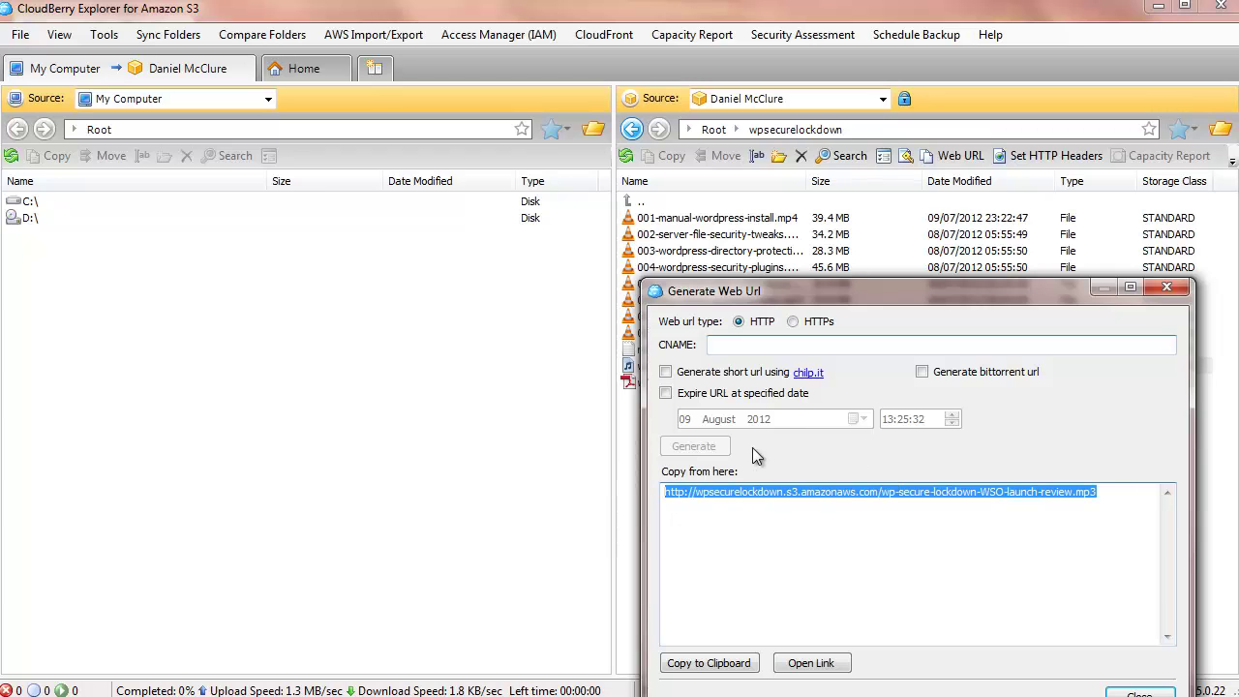
click(748, 670)
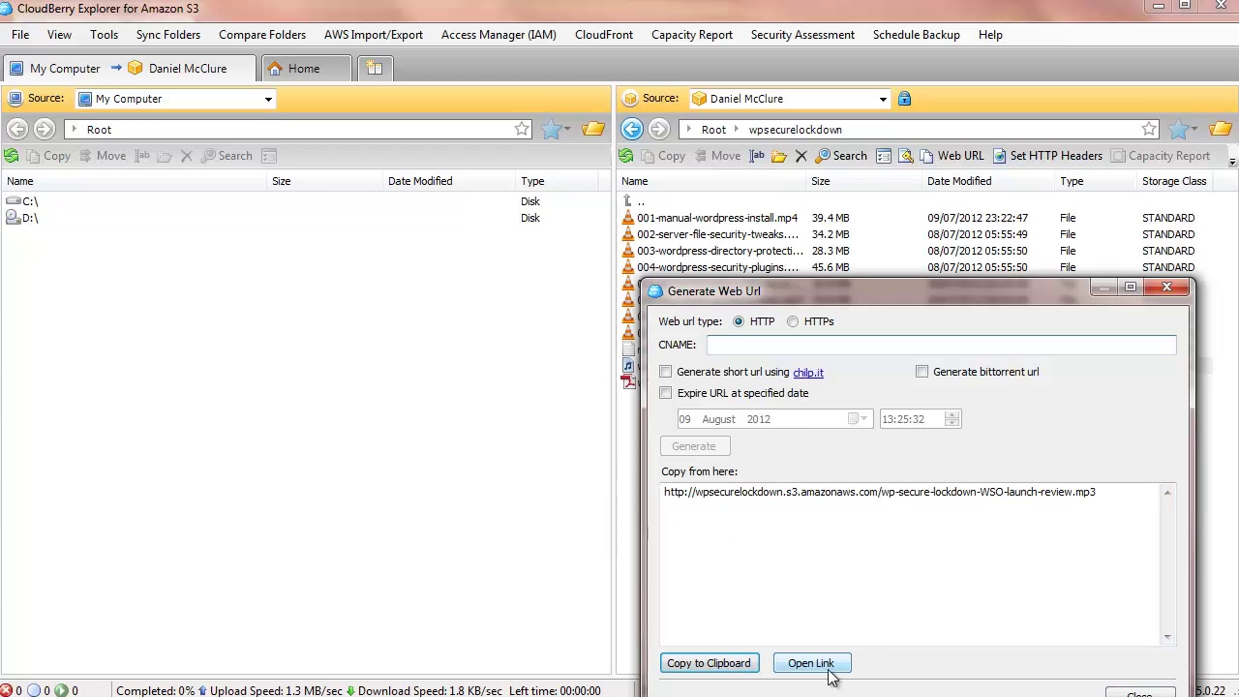
click(1115, 693)
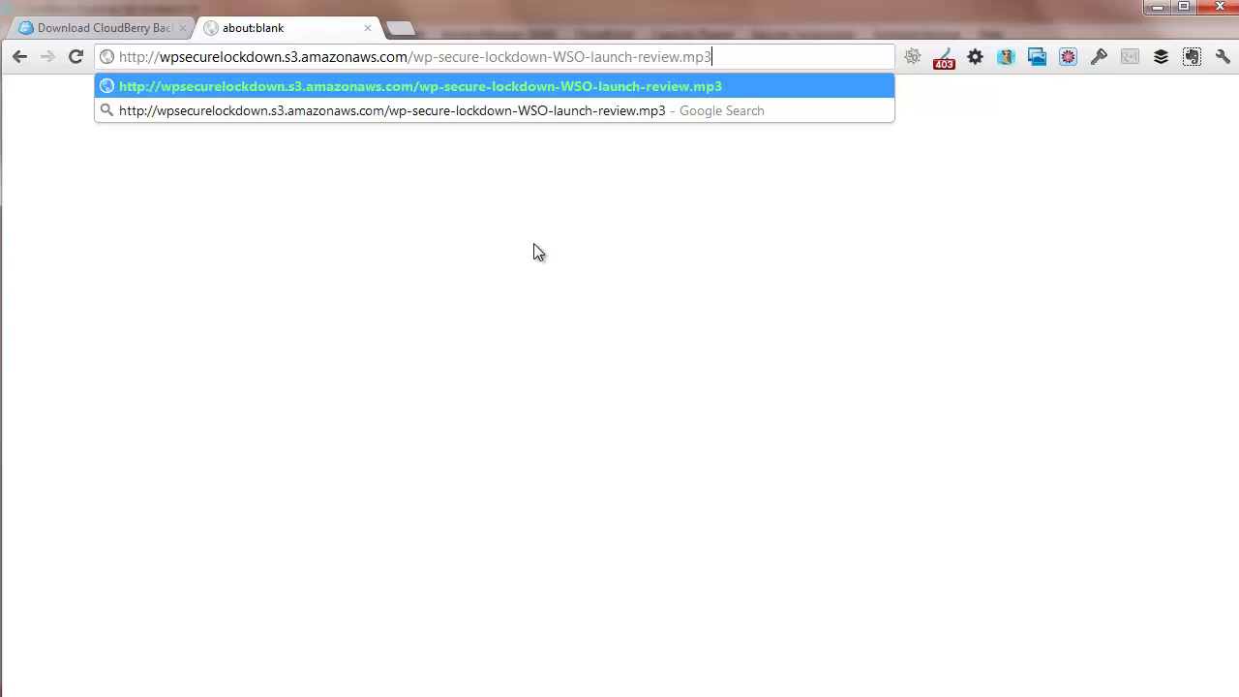
Load the pasted MP3 address in Chrome to test public access
key(Return)
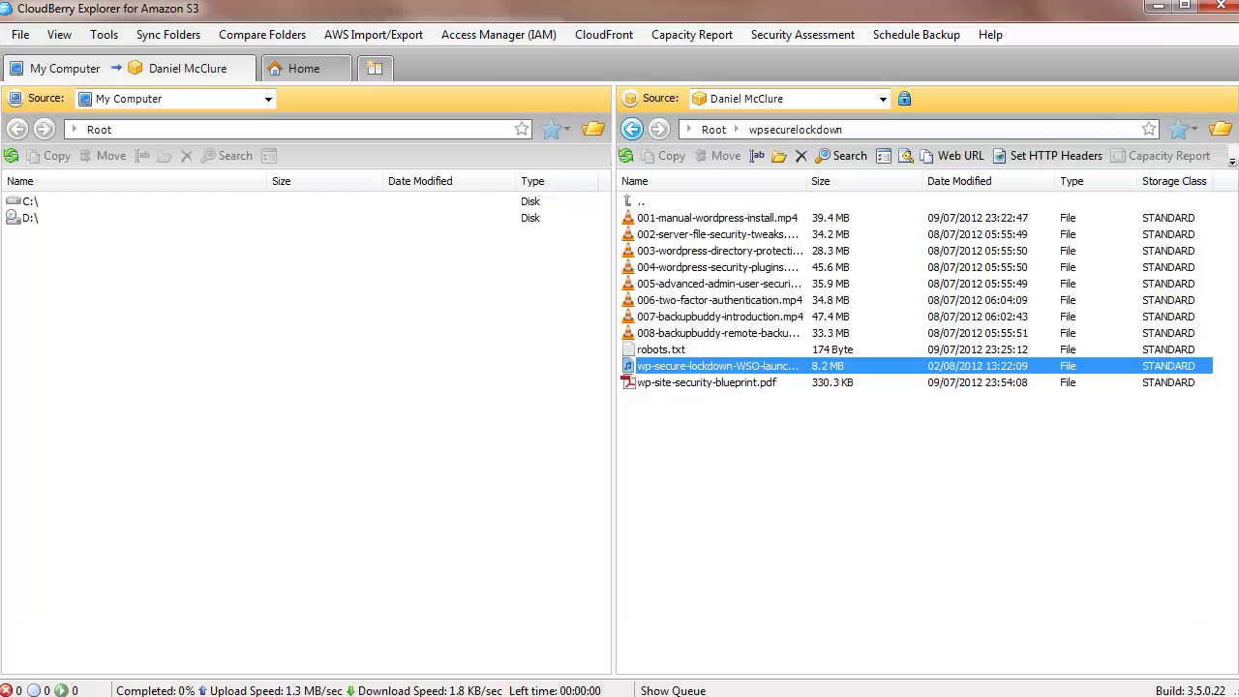
In the MP3's ACL Settings, tick Read for the All Users group and confirm with OK
right_click(677, 367)
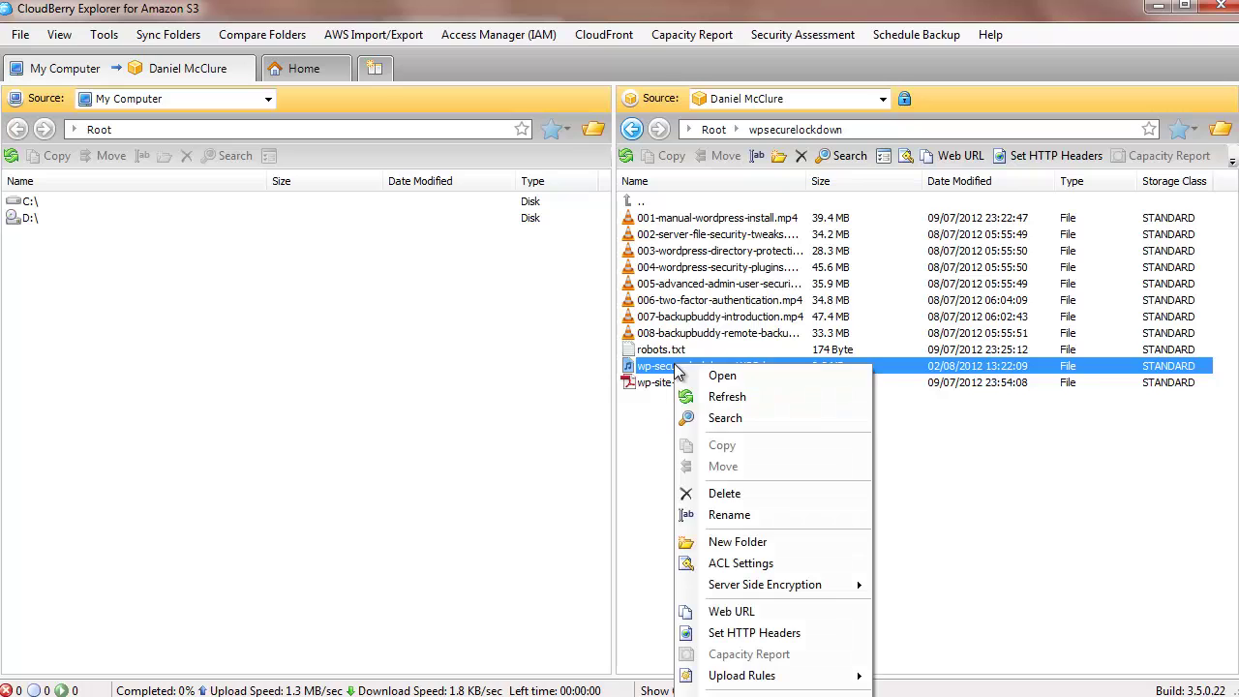
click(742, 564)
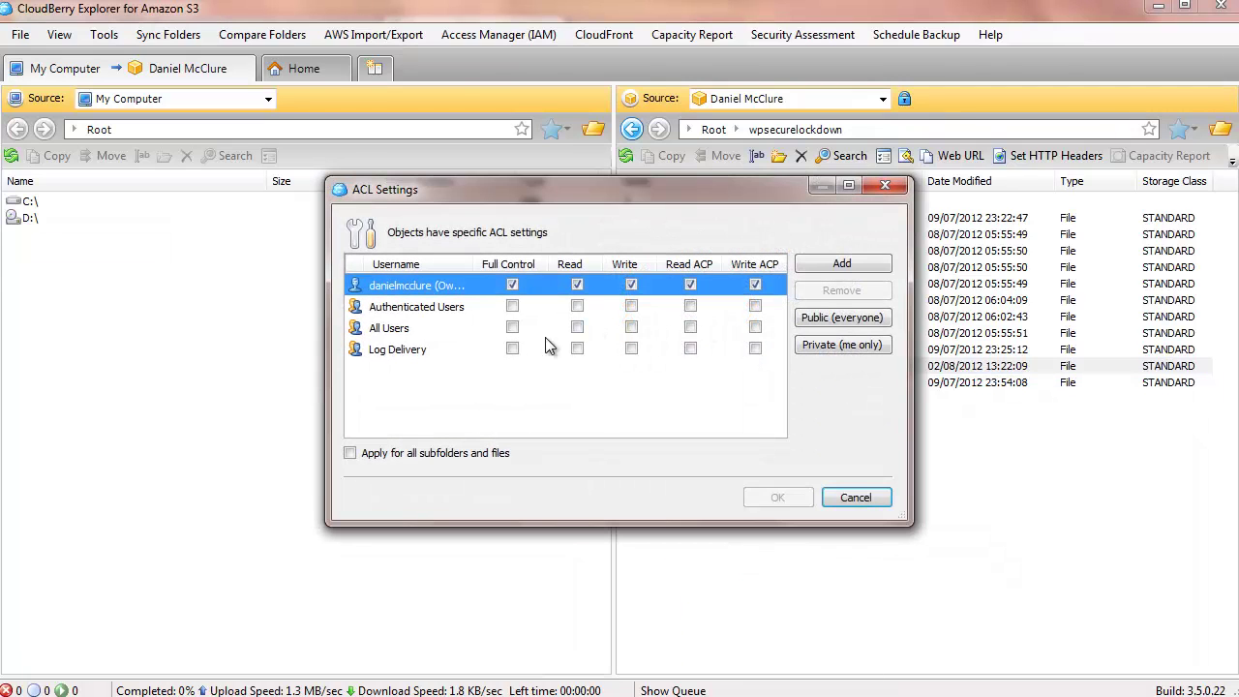
click(577, 327)
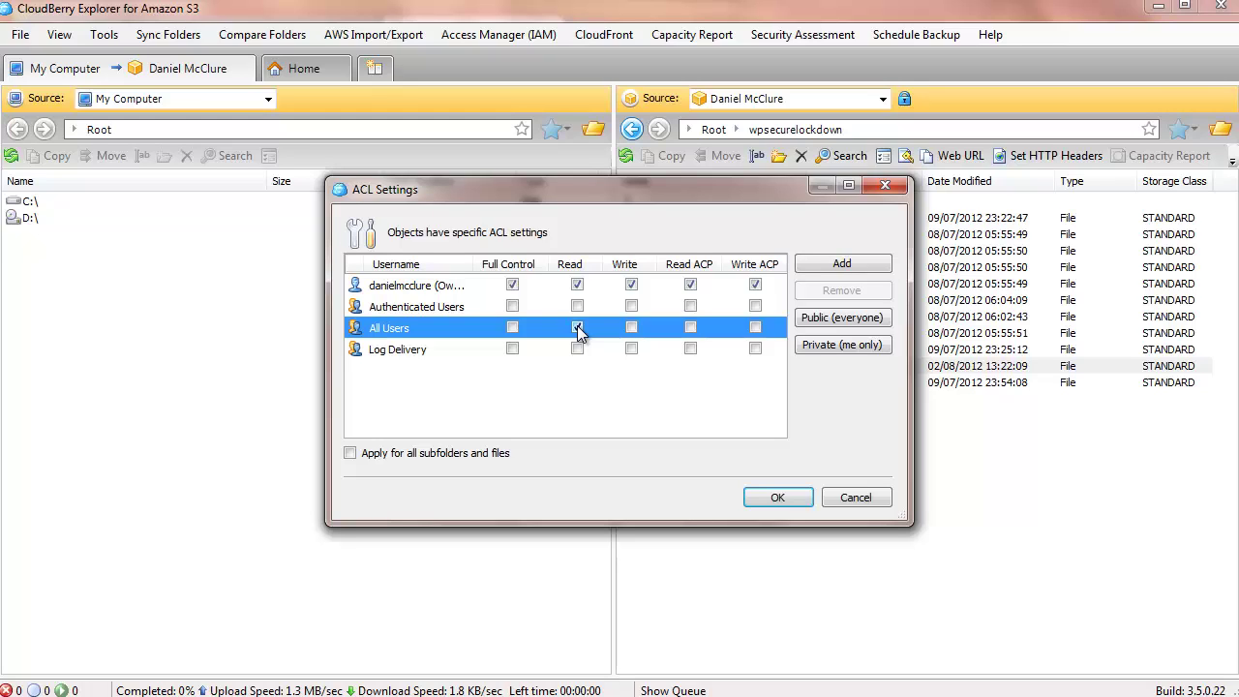
click(577, 328)
click(780, 498)
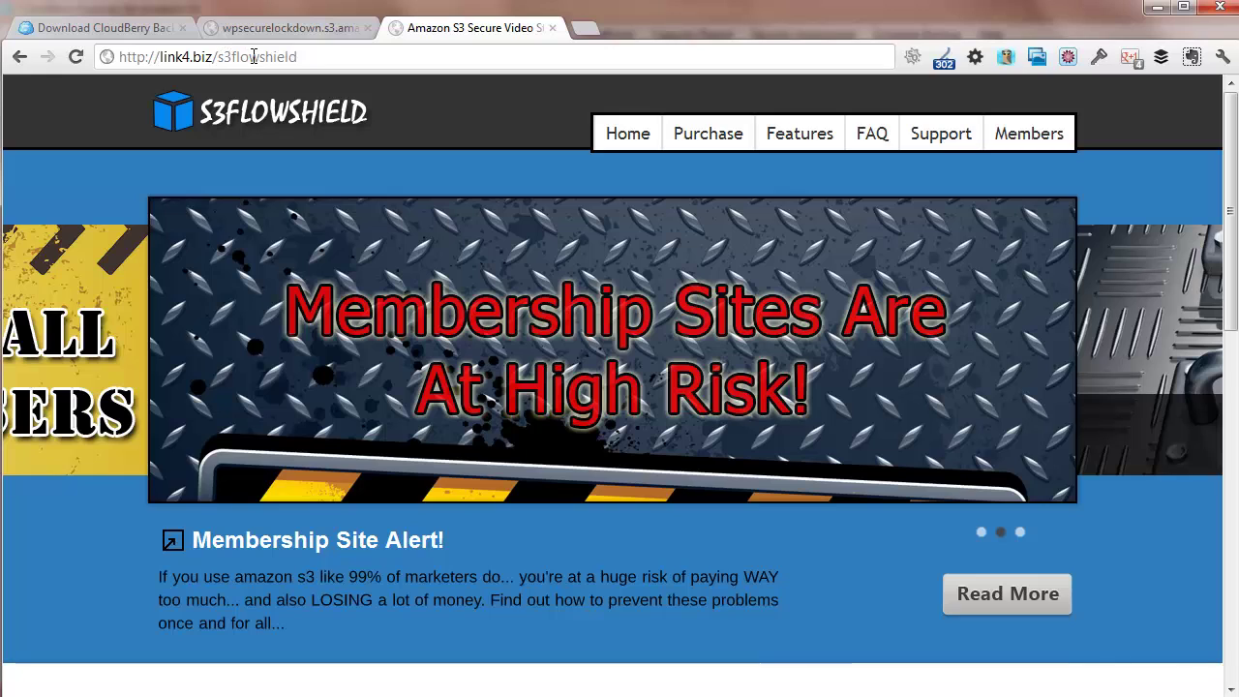
Switch Chrome to the first tab, CloudBerry Lab's 'Thank You For Downloading' page
click(83, 29)
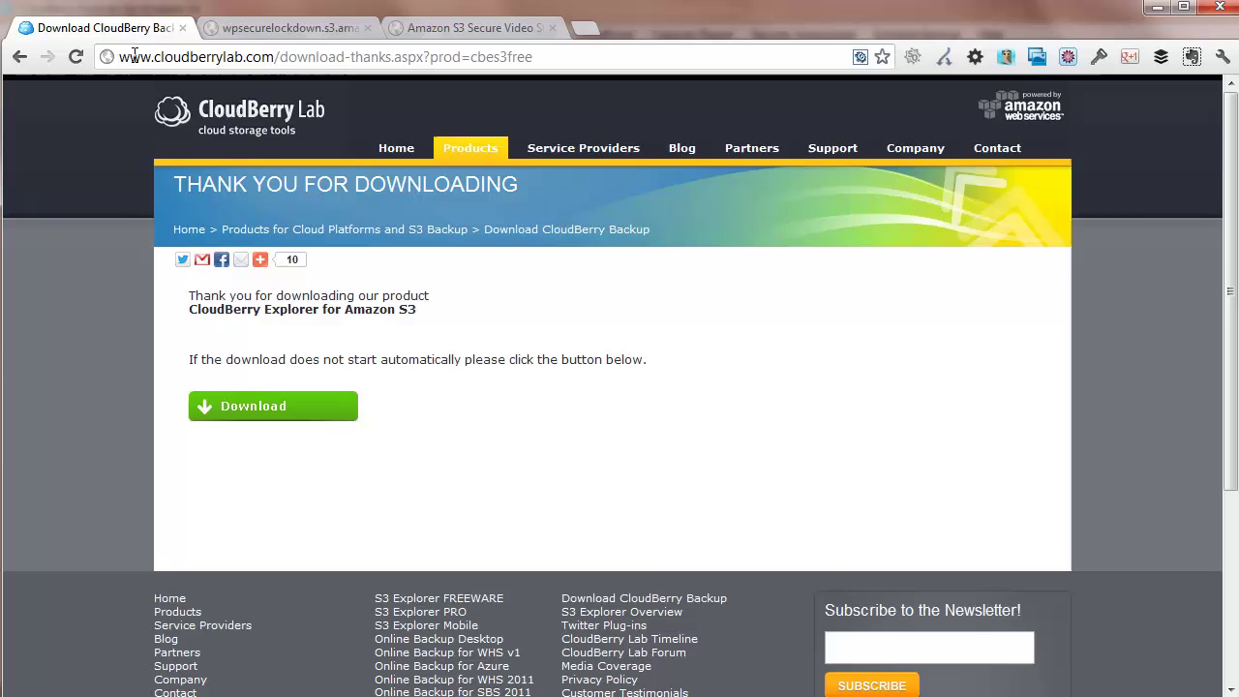